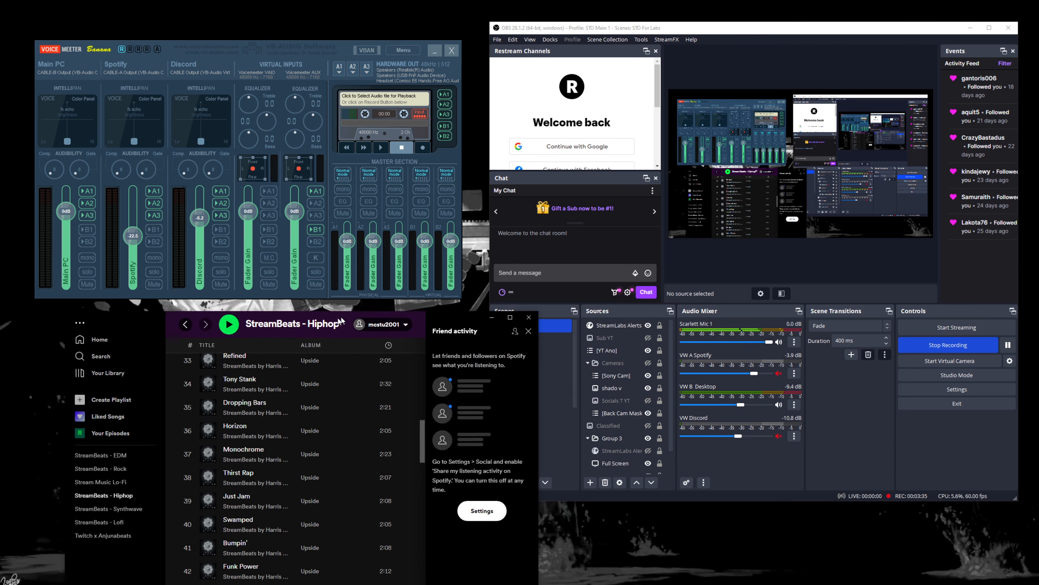
Step: Move the Spotify window off the visible desktop
left_click_drag(342, 321, 261, 335)
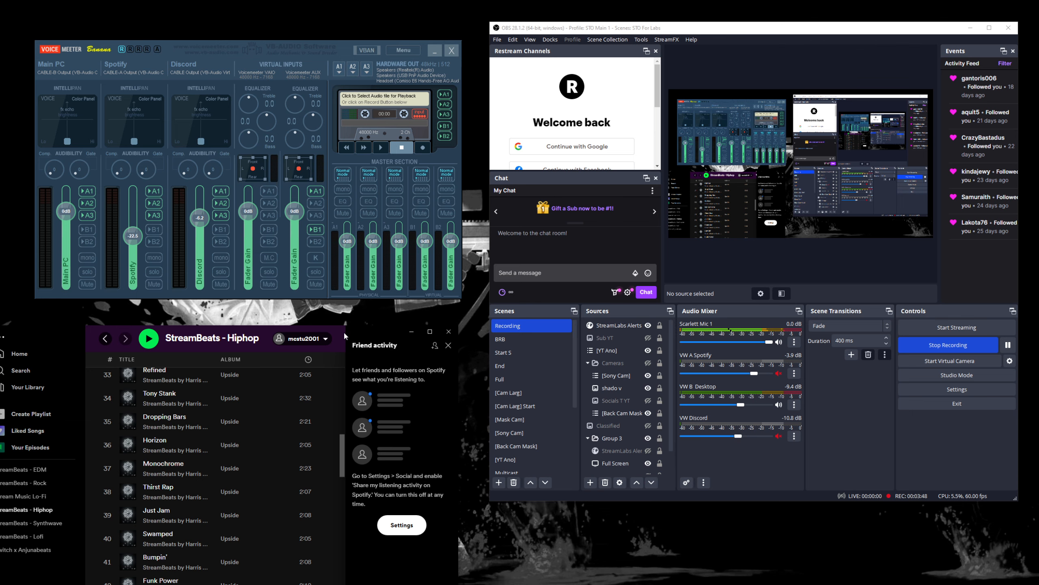
left_click_drag(343, 330, 1038, 332)
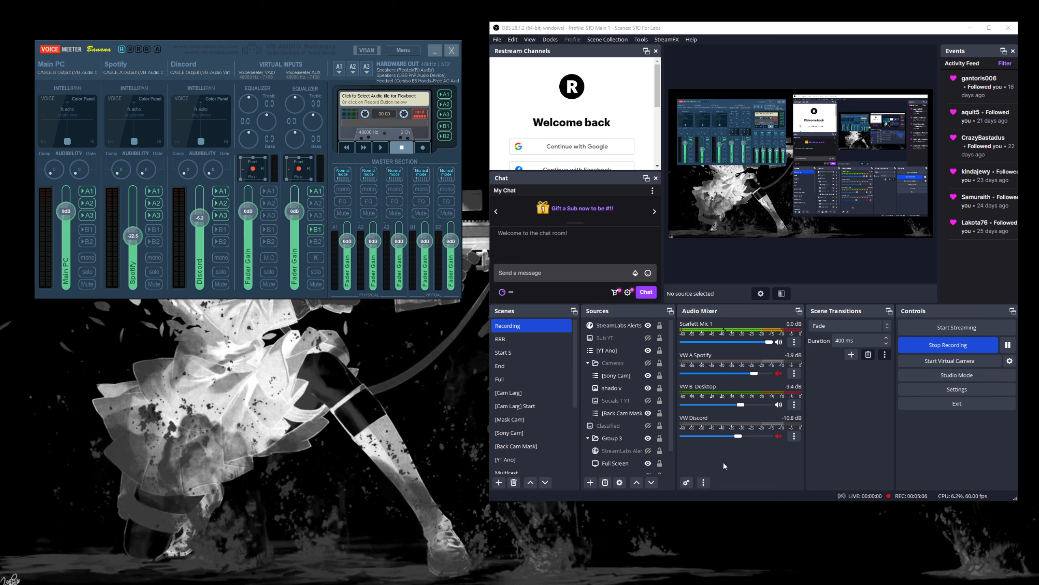
Step: Unmute VW Discord in the OBS mixer at about -10.5 dB and set the Discord fader in VoiceMeeter to about -7.0 dB
left_click(778, 437)
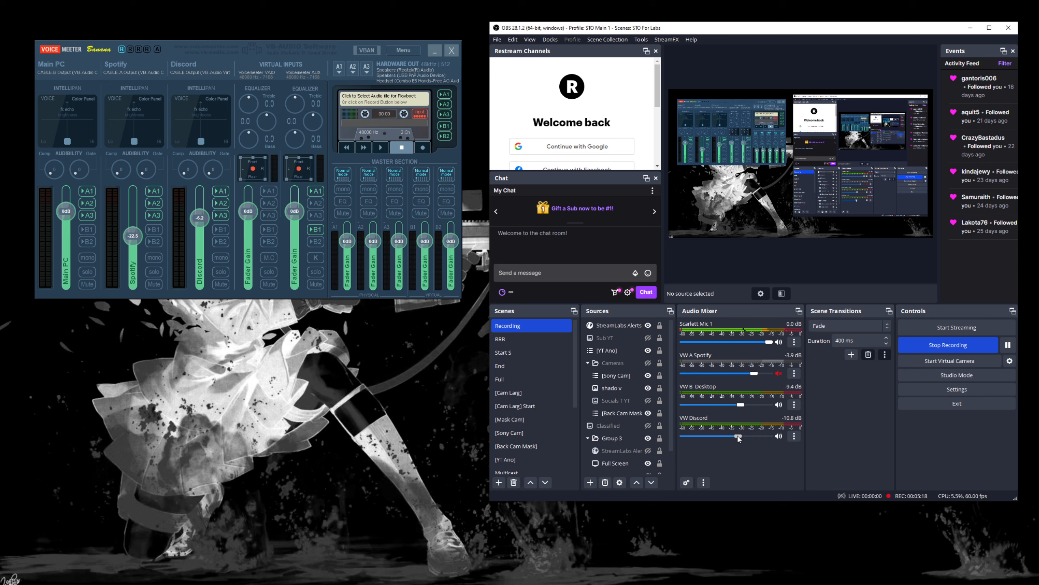
left_click_drag(740, 437, 726, 437)
left_click(642, 428)
left_click(642, 428, "ctrl")
left_click_drag(725, 436, 739, 436)
mouse_move(204, 222)
left_mouse_down()
mouse_move(203, 208)
mouse_move(201, 222)
left_mouse_up()
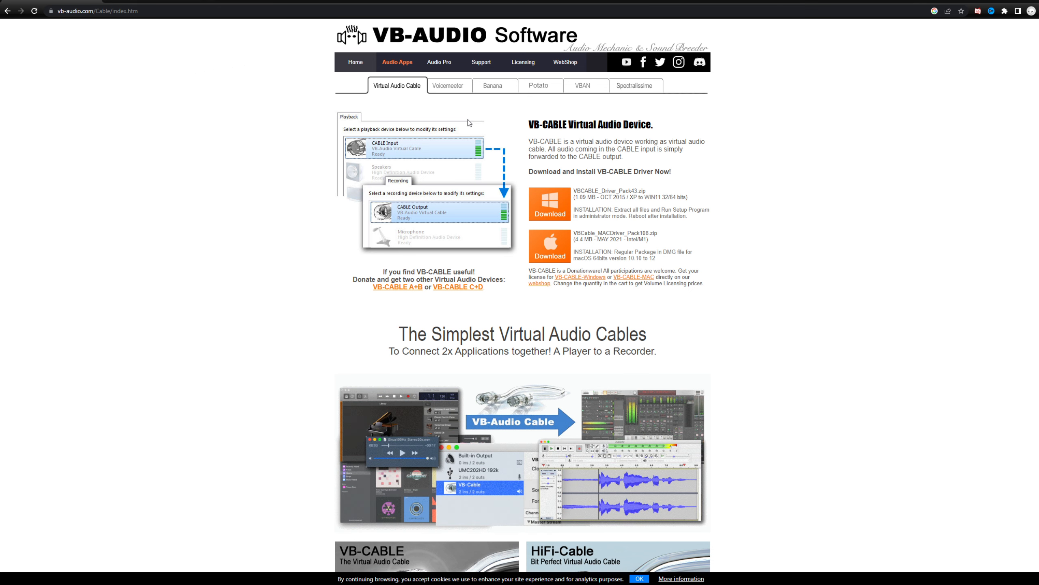
Step: Examine the VB-Cable A+B and C+D download options and the basic VB-CABLE drivers on the VB-Audio website
left_click(397, 287)
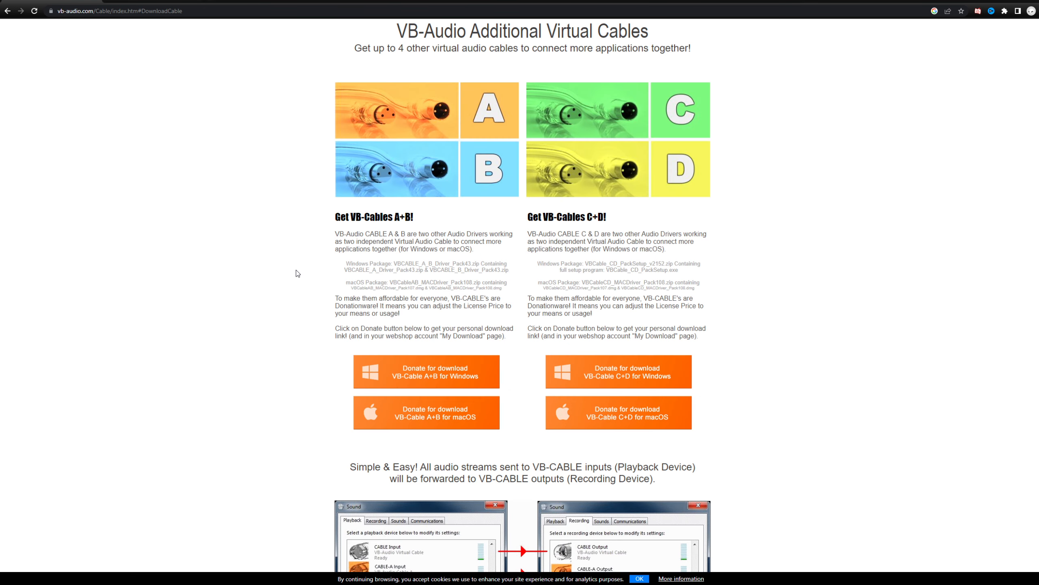
scroll(289, 295, "down", 10)
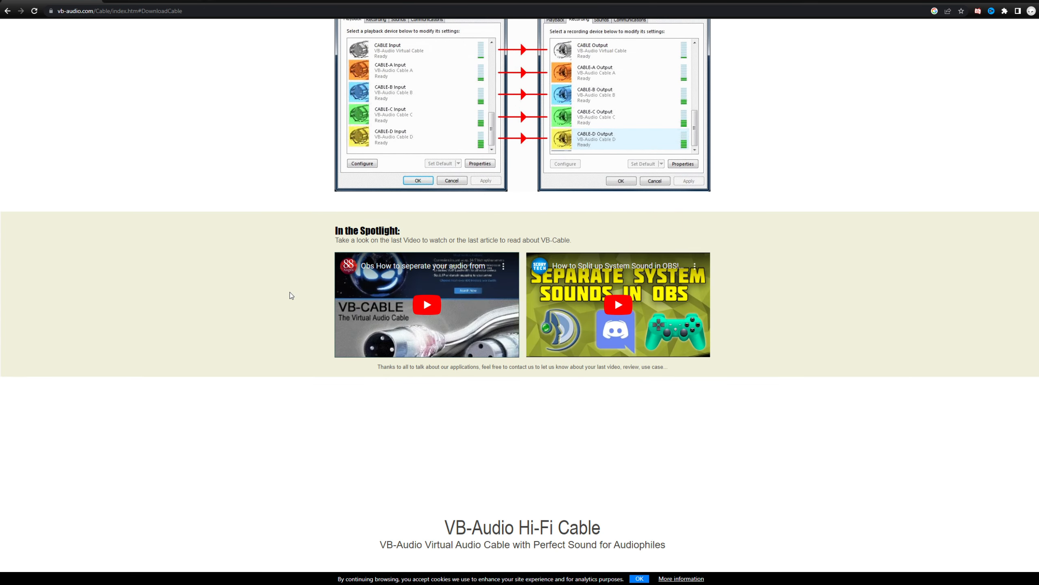
scroll(292, 295, "up", 10)
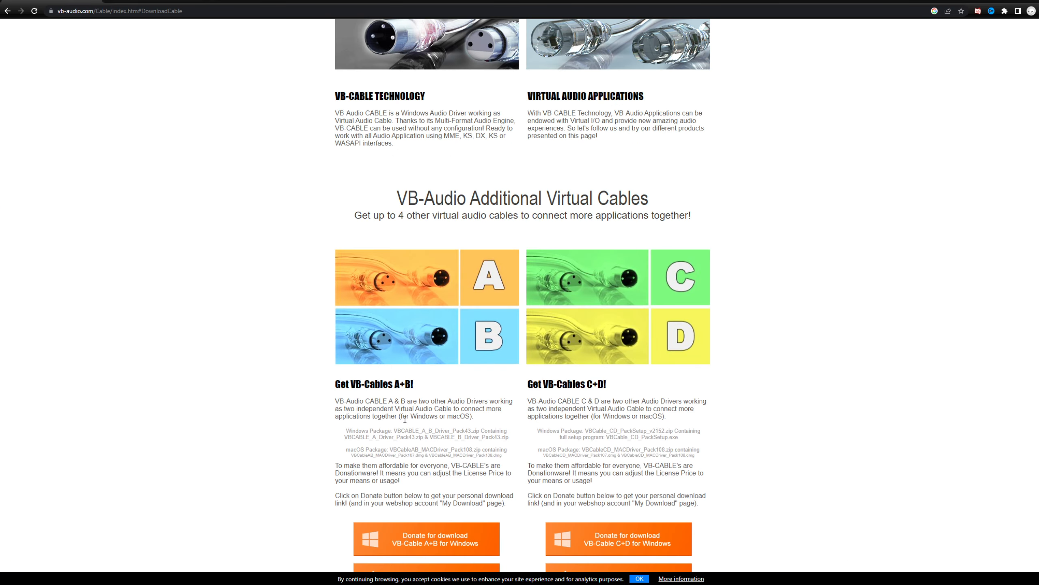
scroll(365, 320, "up", 10)
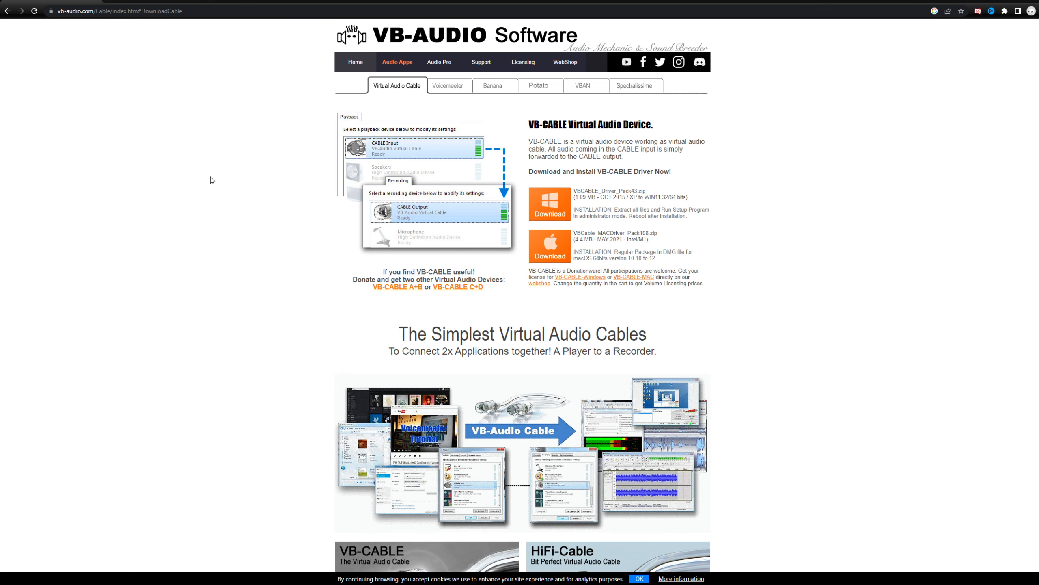
left_click(152, 2)
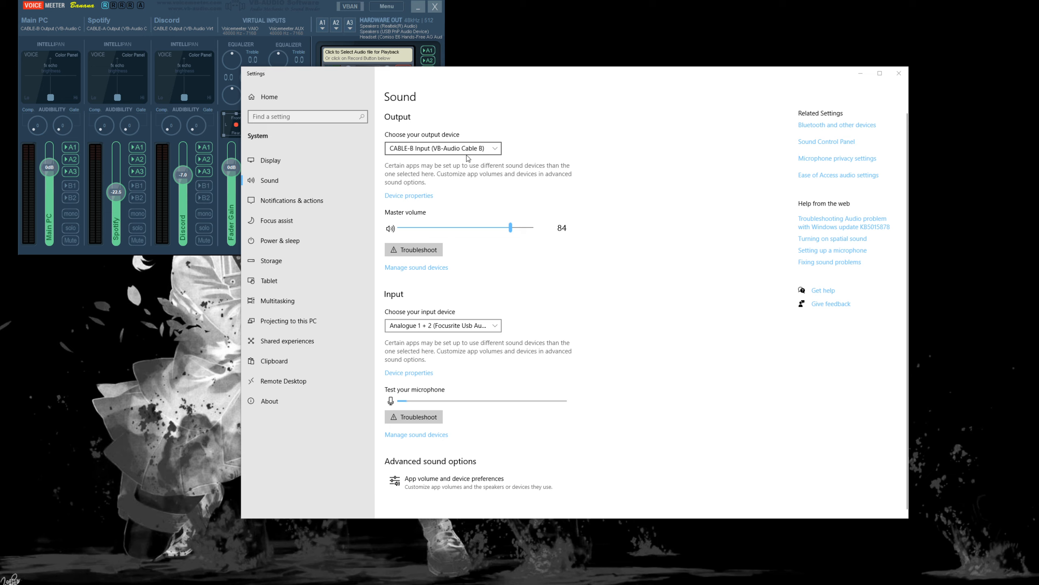
Step: Review the available output devices in the Windows Sound settings
left_click(485, 149)
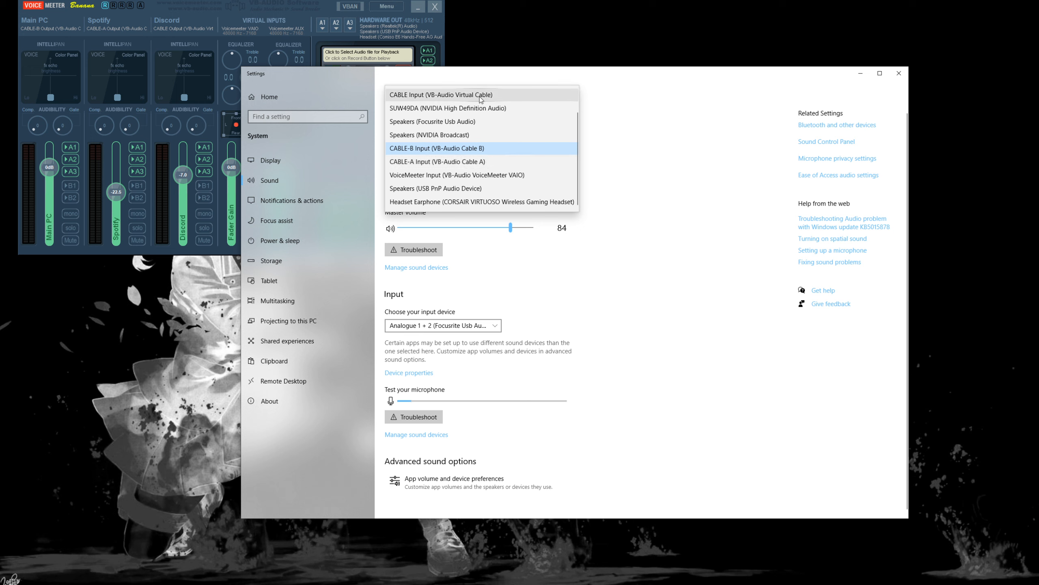
left_click(627, 100)
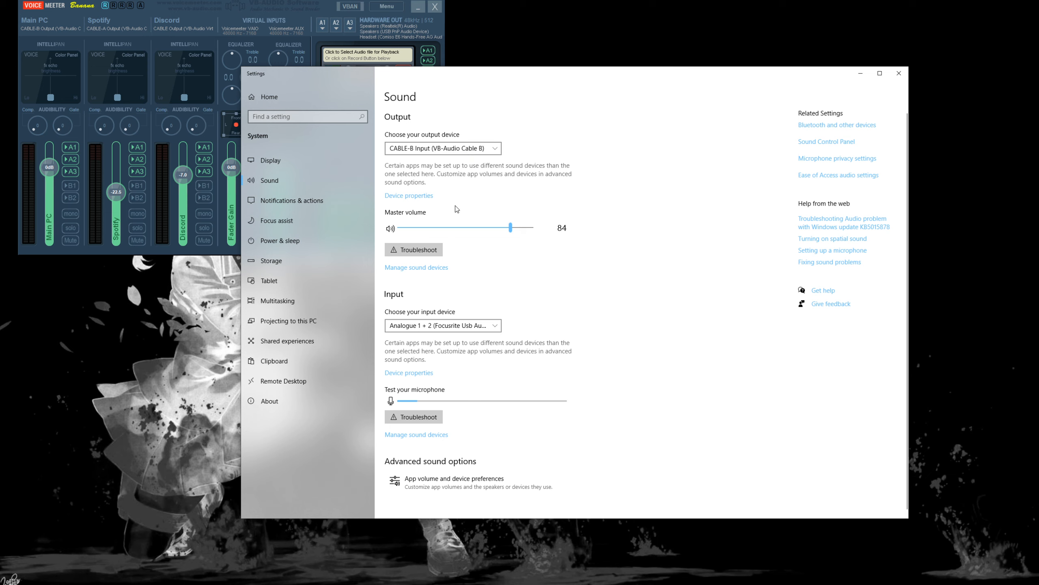
left_click(470, 148)
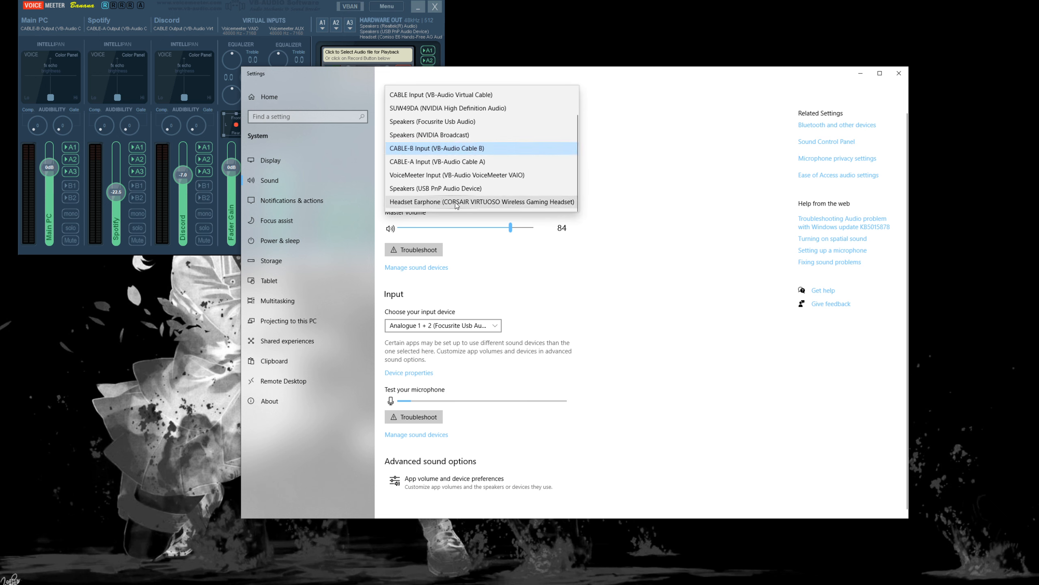
left_click(630, 178)
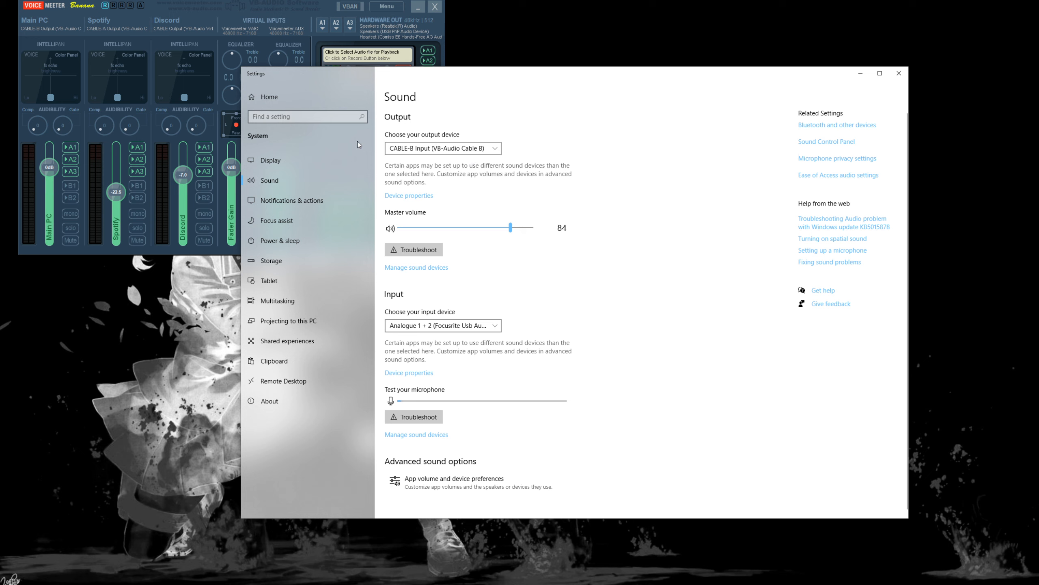
Step: Check which devices VoiceMeeter offers for the A1 hardware output
left_click(231, 10)
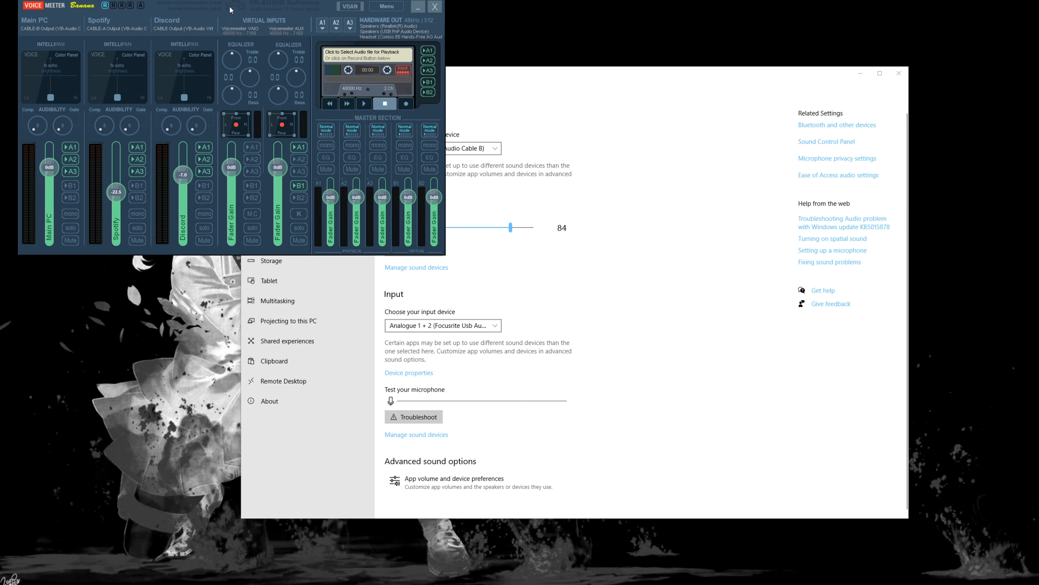
left_click(323, 27)
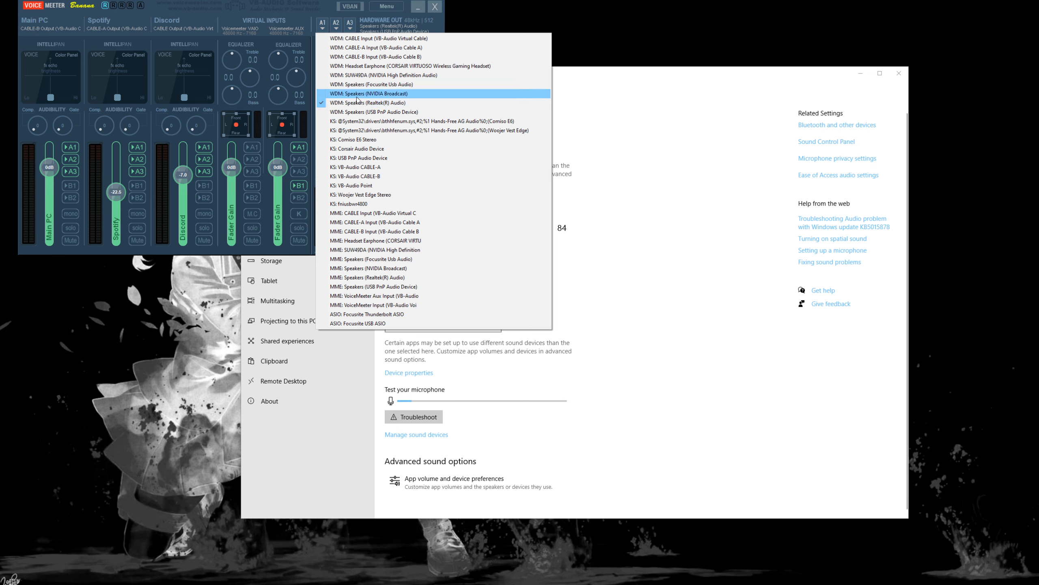
left_click(556, 130)
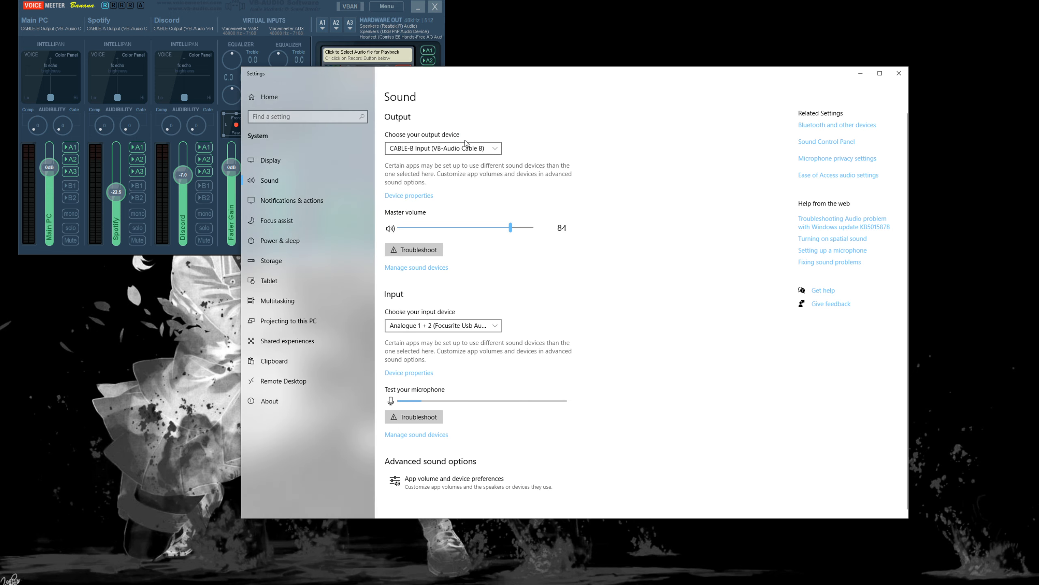
left_click(328, 24)
left_click(323, 26)
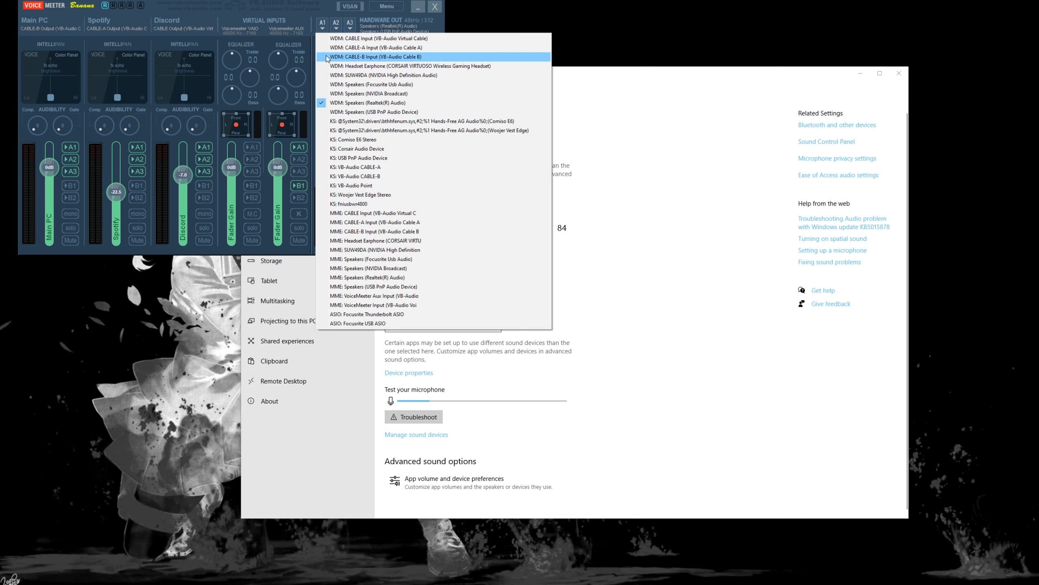
left_click(595, 116)
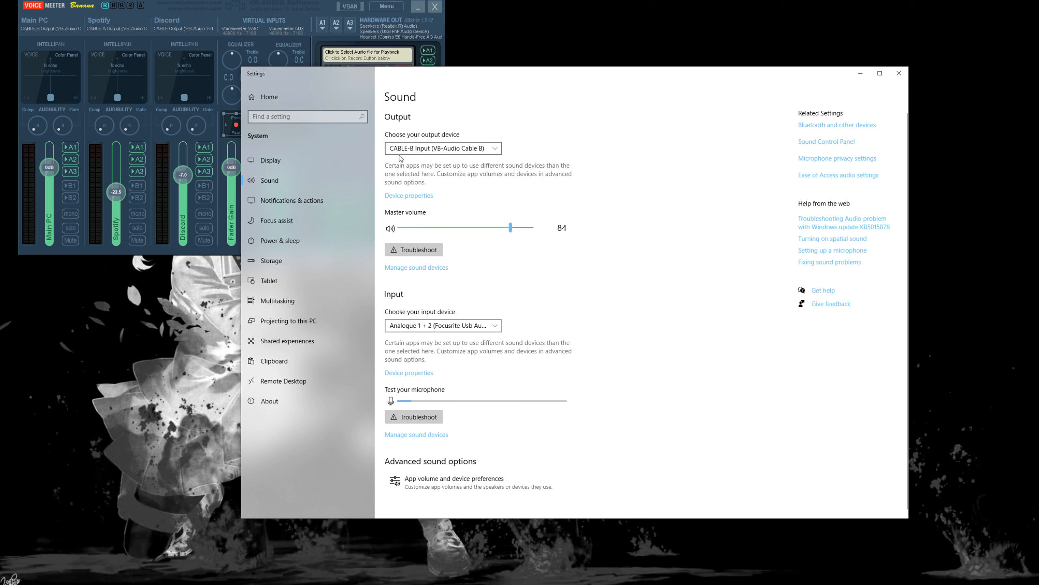
Step: Inspect the Main PC strip's input device options in VoiceMeeter and move the Sound settings window lower to uncover the mixer
left_click(281, 8)
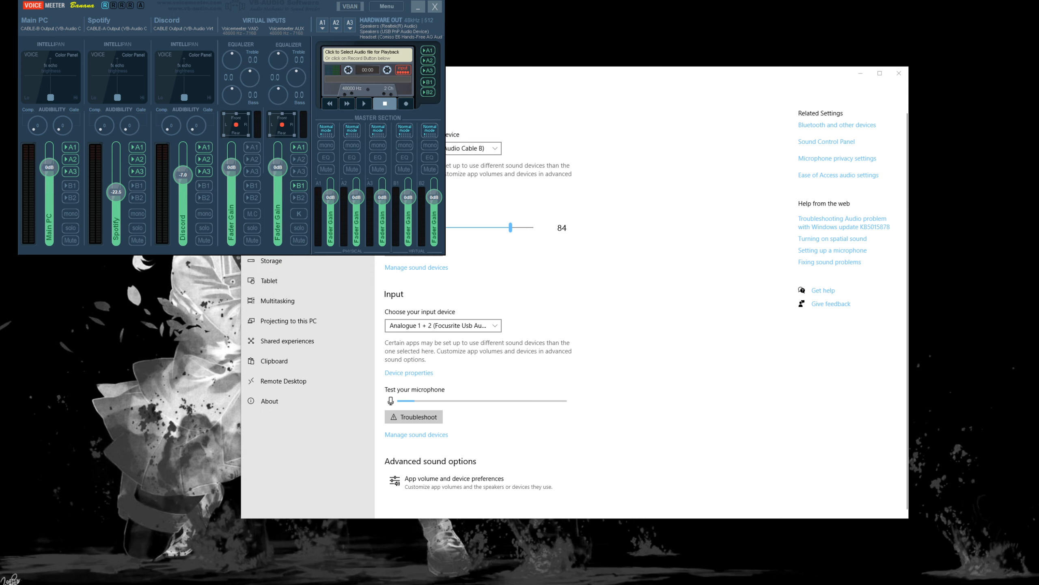
left_click(50, 28)
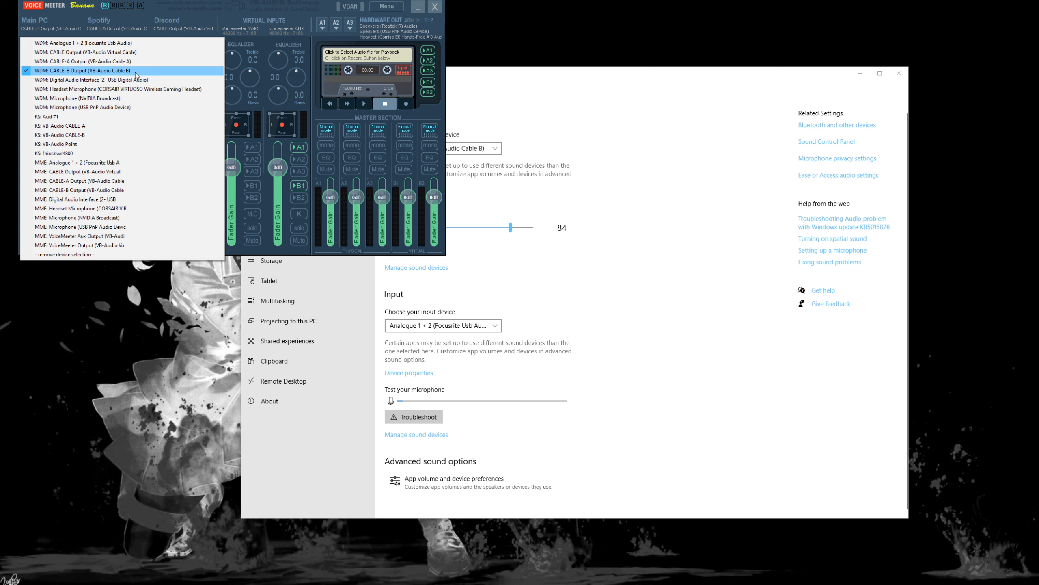
left_click(528, 104)
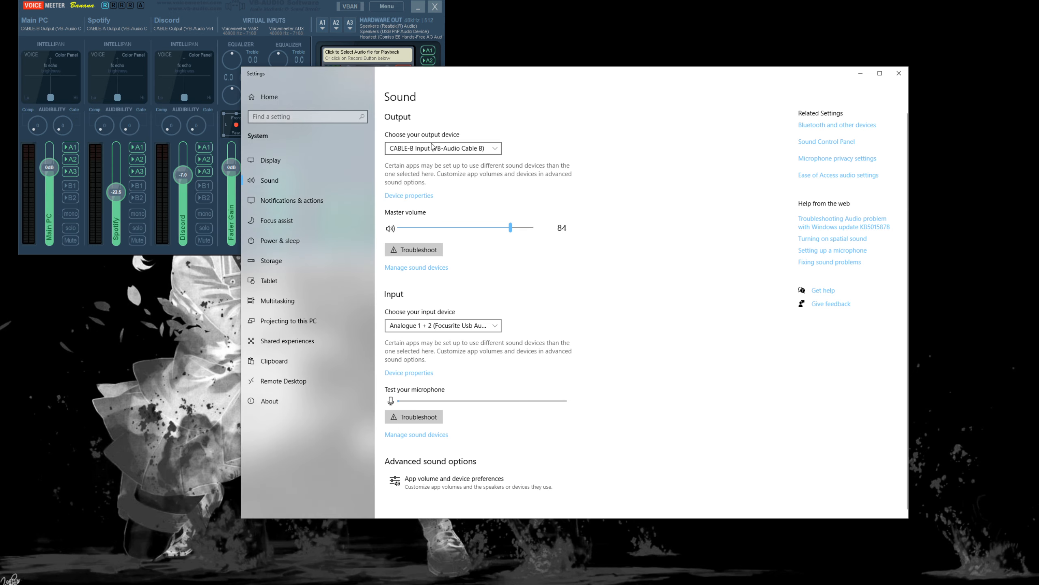
left_click_drag(467, 77, 460, 144)
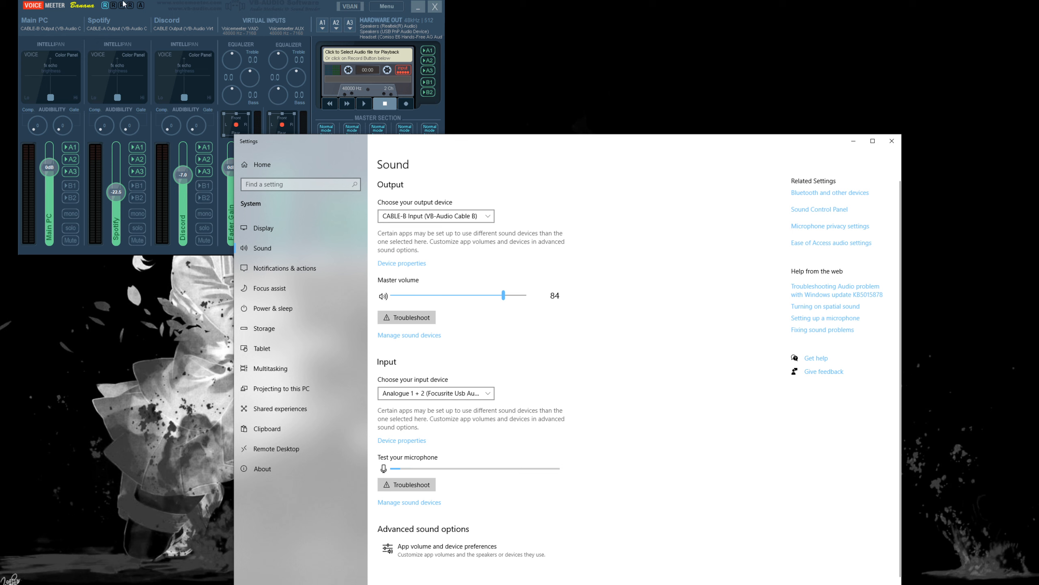
left_click(50, 25)
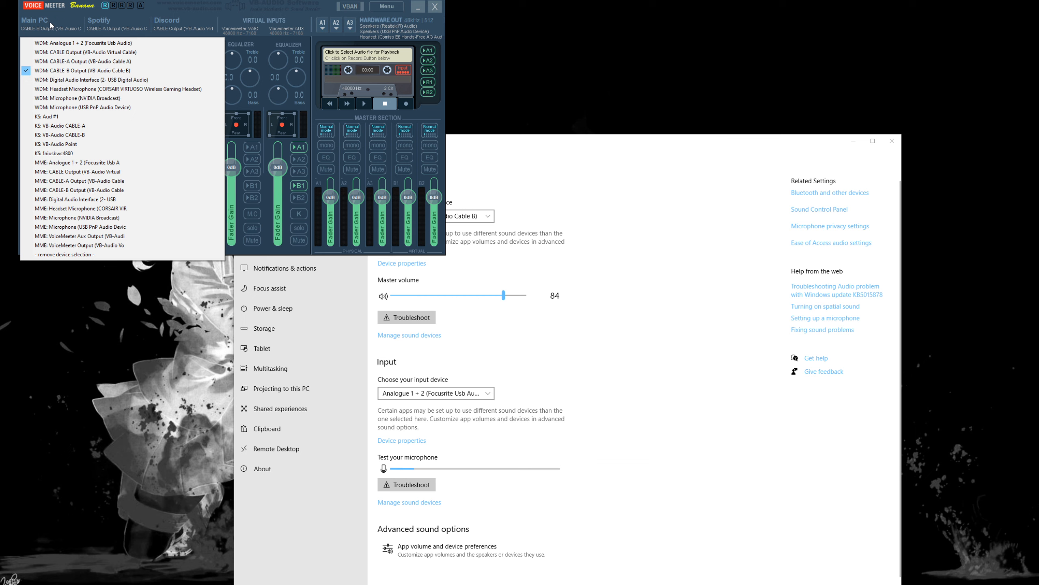
left_click(58, 14)
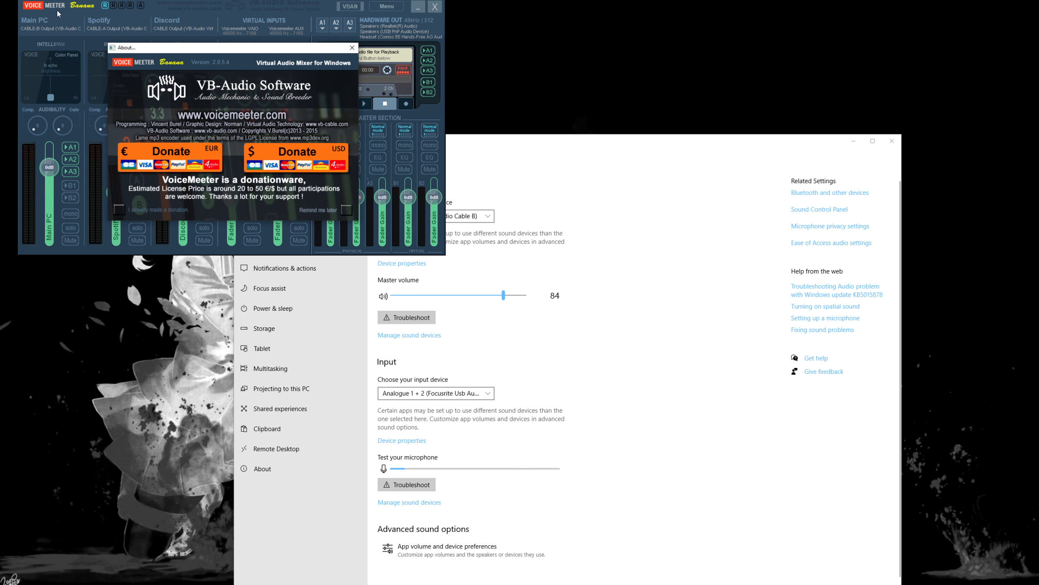
left_click(352, 47)
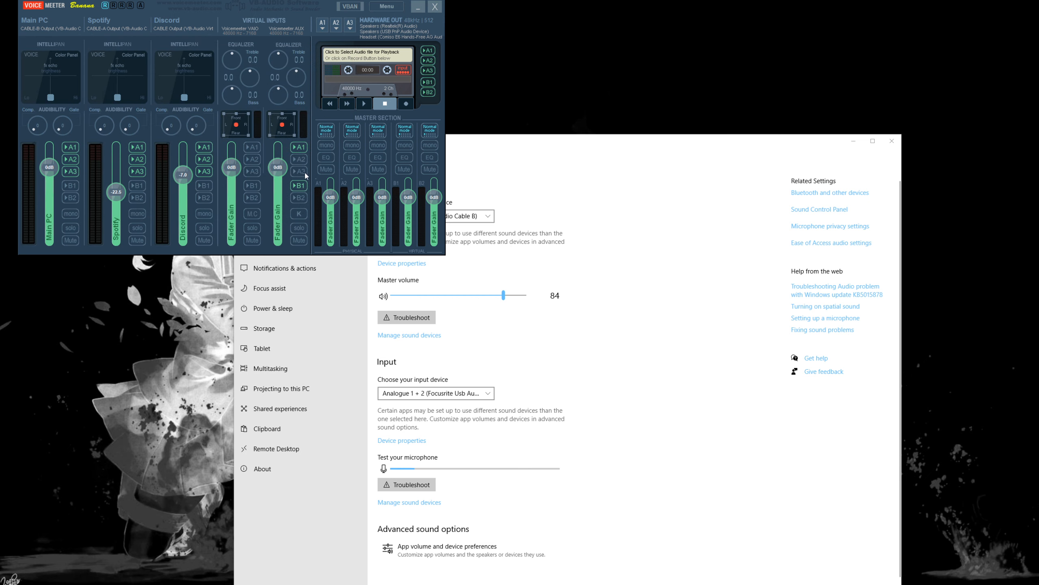
Step: Review the A1 hardware output choices again and toggle the Main PC strip's A1 routing off and back on
left_click(323, 29)
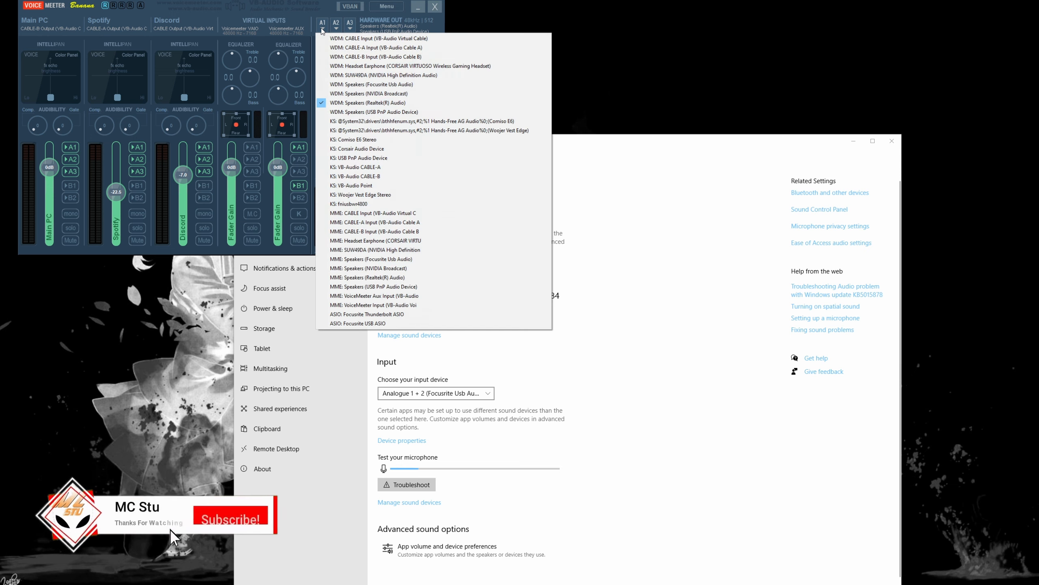
left_click(309, 9)
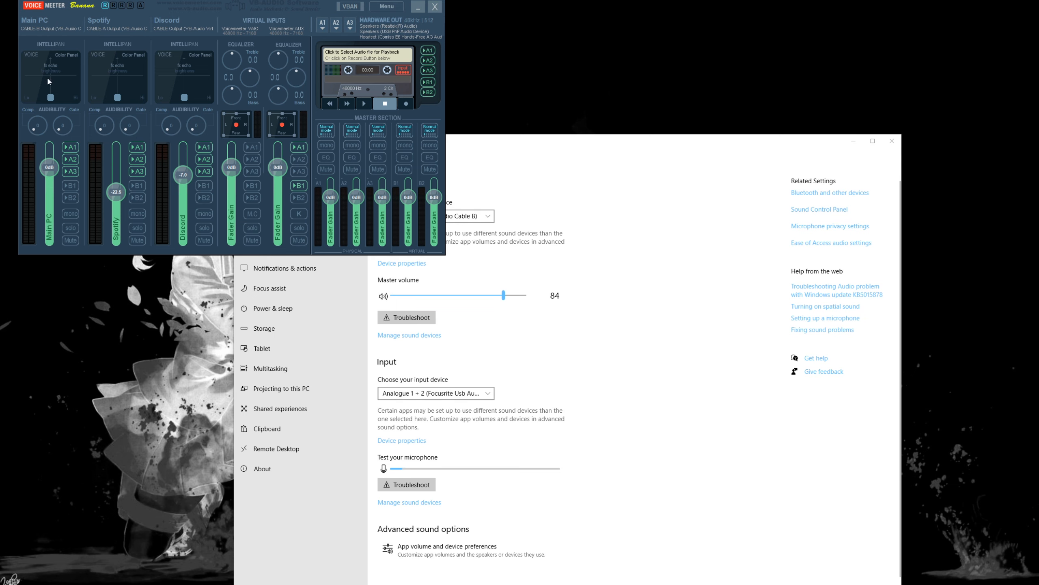
left_click(73, 148)
left_click(73, 148)
left_click(323, 25)
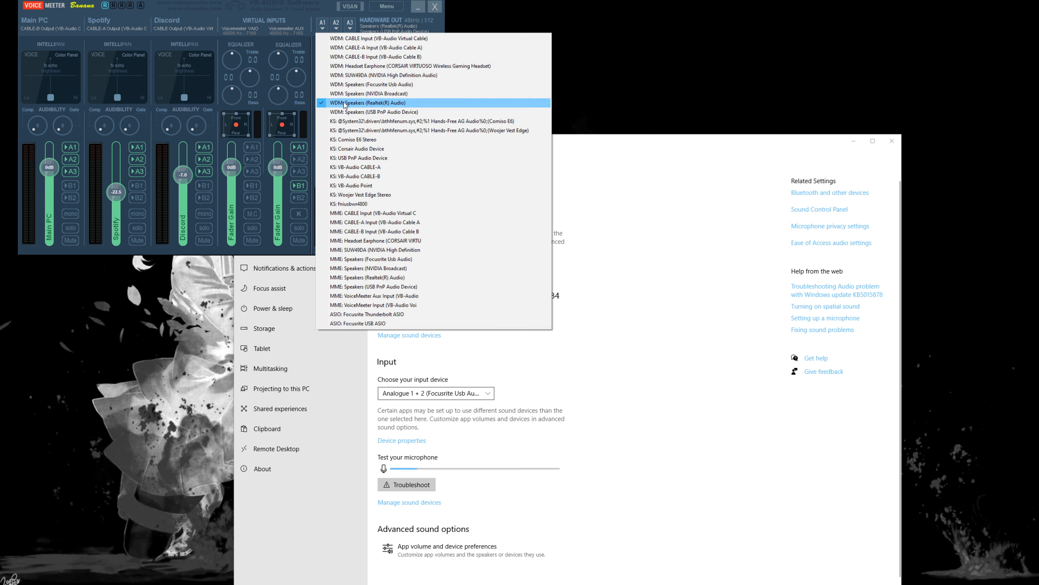
left_click(667, 158)
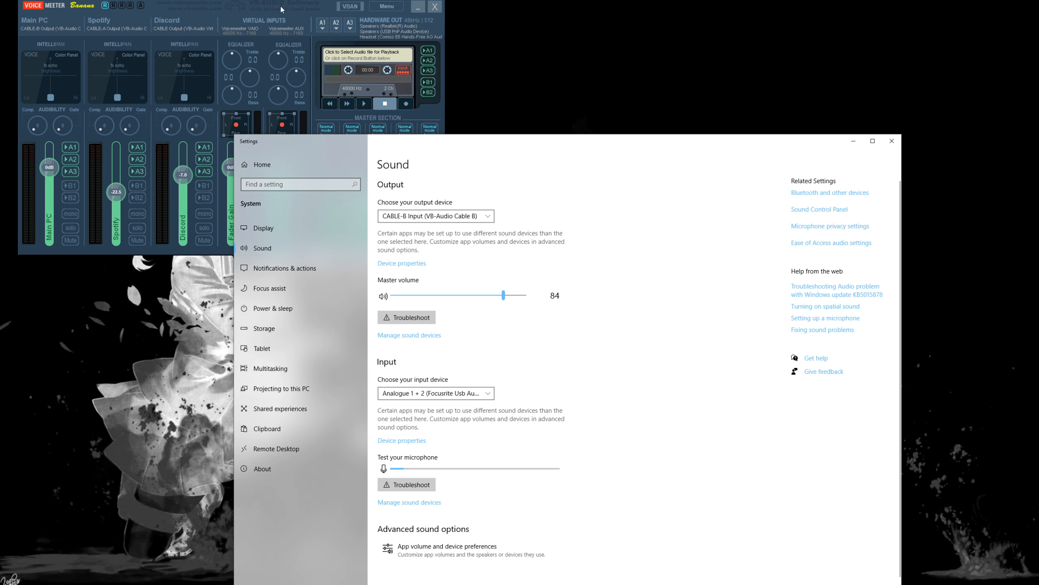
left_click(320, 12)
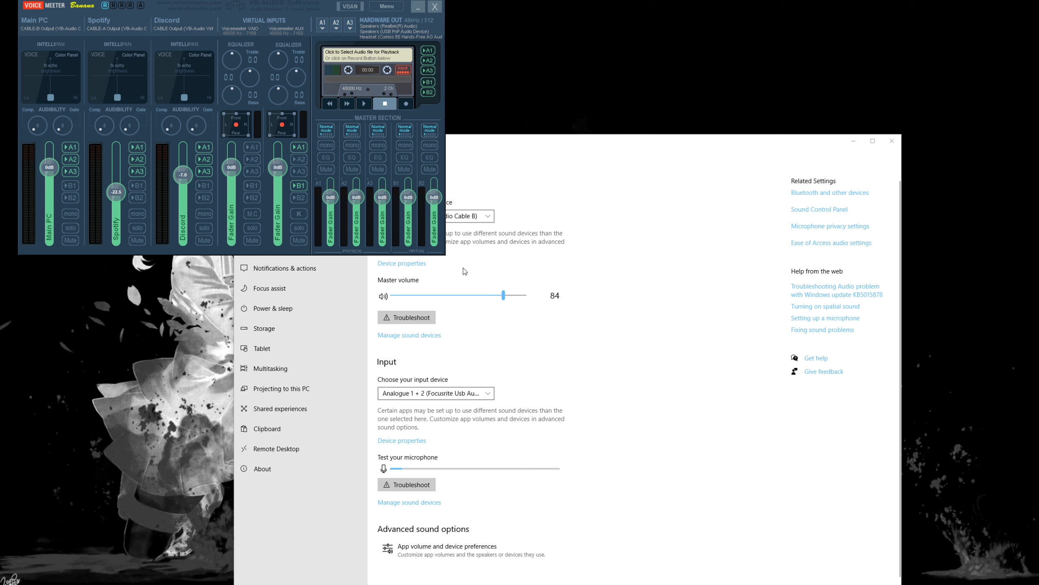
Step: Bring the OBS window beside the VoiceMeeter mixer and open the OBS audio settings
left_click_drag(1035, 139, 601, 6)
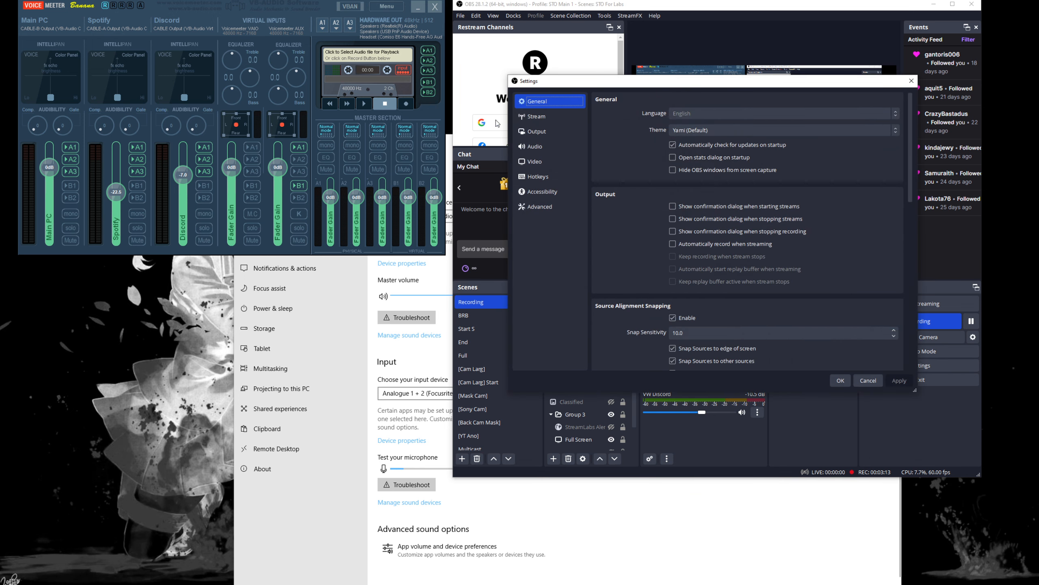
left_click(545, 149)
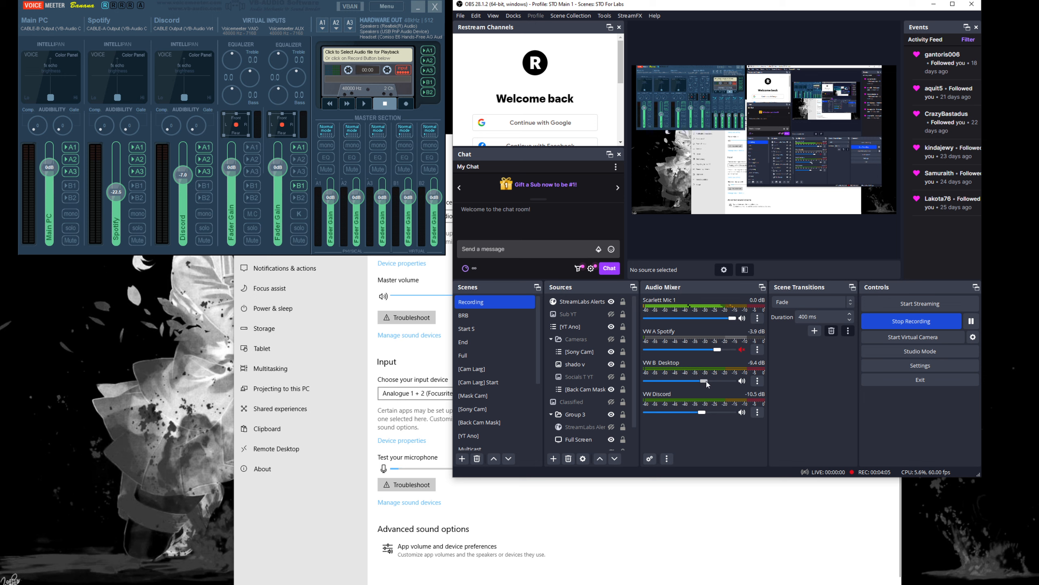
Step: Set VW B Desktop to -0.7 dB in the OBS mixer, and test VoiceMeeter's Main PC fader by lowering it and resetting it to 0 dB
left_click_drag(708, 383, 729, 383)
left_click_drag(49, 167, 48, 213)
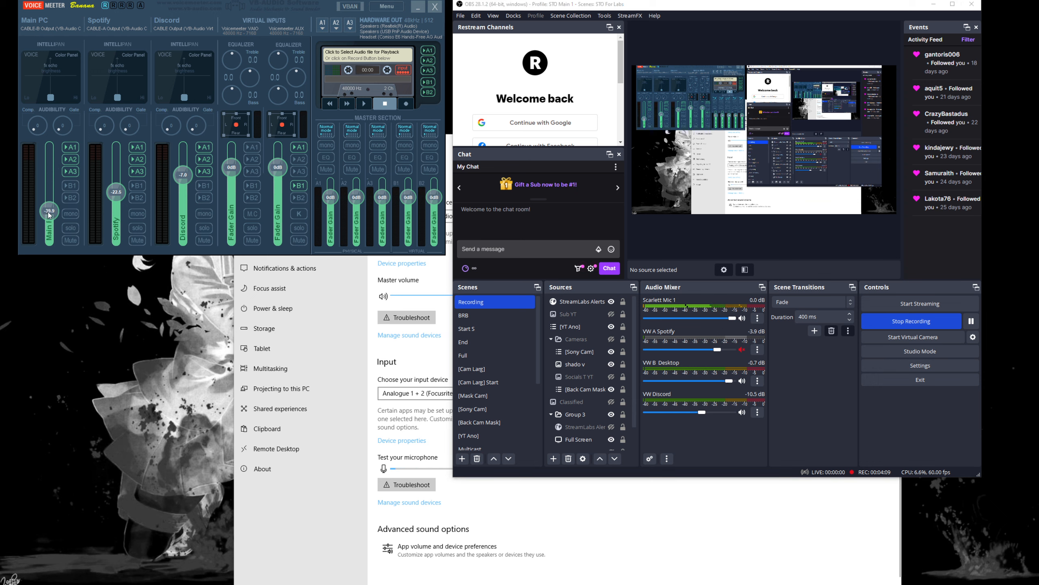
double_click(49, 213)
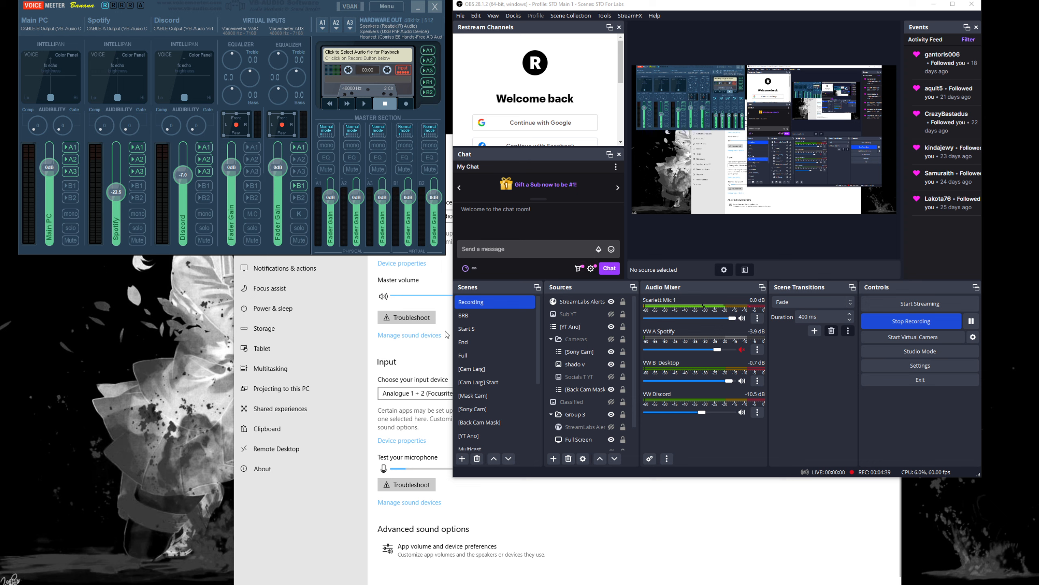
Step: Review the Spotify strip's input device choices in VoiceMeeter and the device properties of Scarlett Mic 1 in OBS
left_click(108, 21)
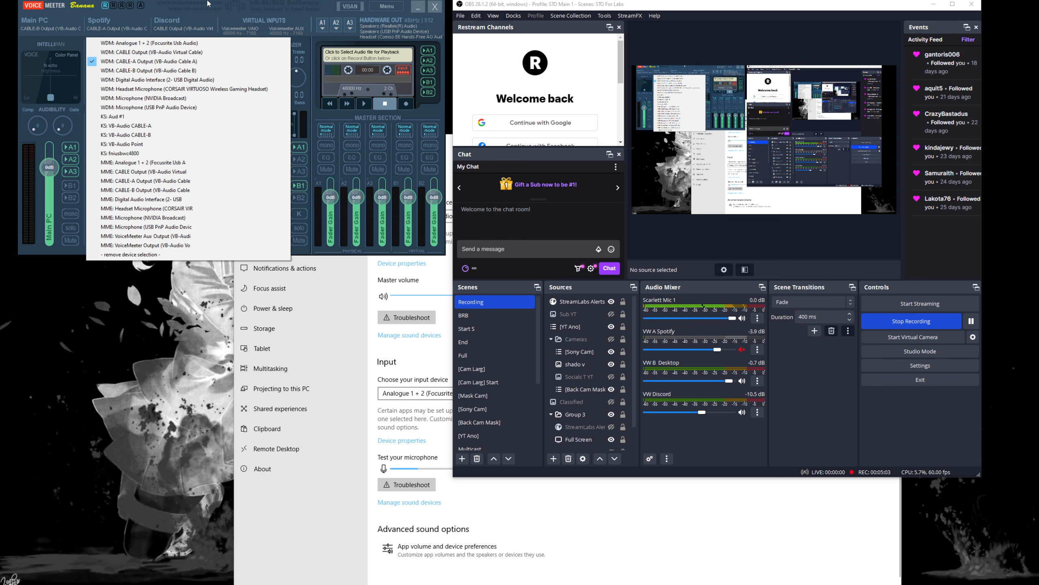
left_click(207, 3)
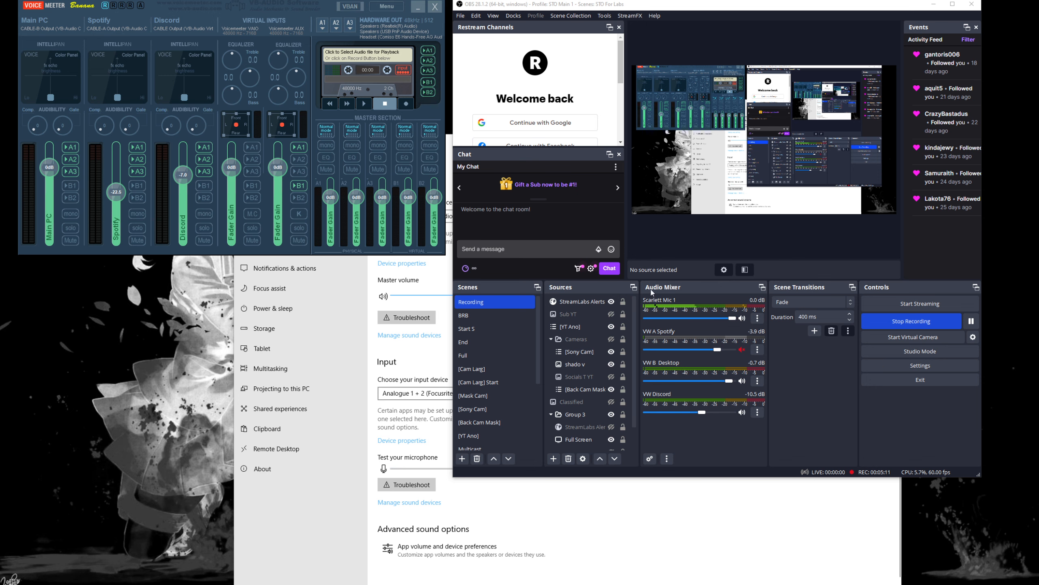
left_click(754, 317)
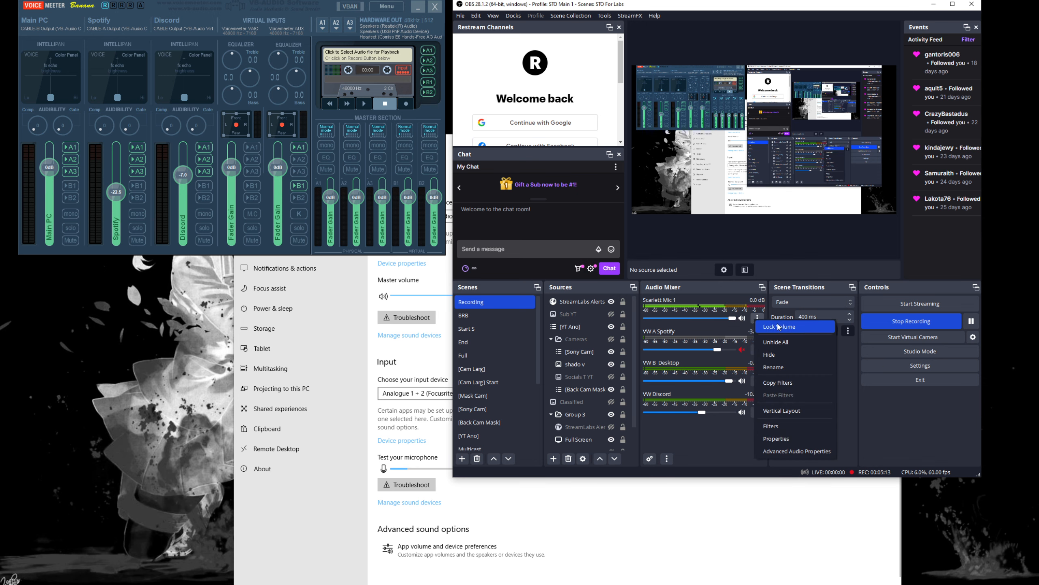
left_click(805, 445)
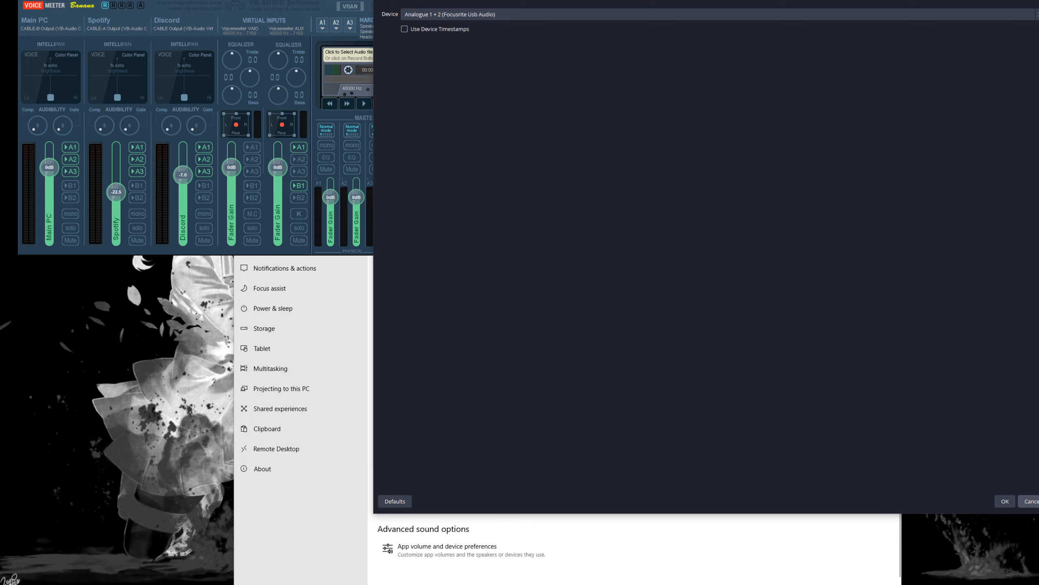
left_click(1025, 499)
Step: Examine the Noise Gate and Noise Suppression filters on the Scarlett Mic 1 source
left_click(758, 319)
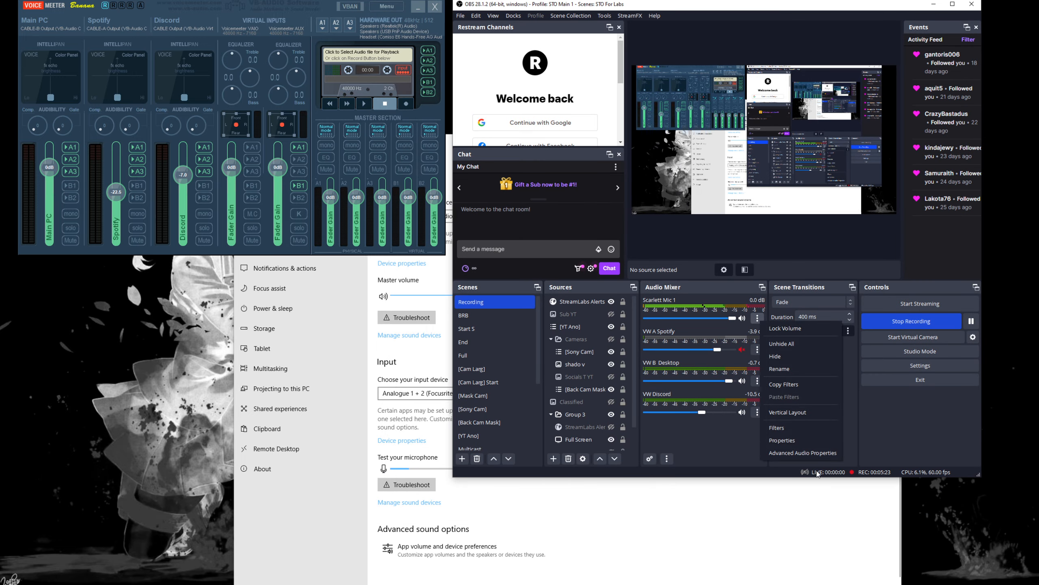
left_click(805, 428)
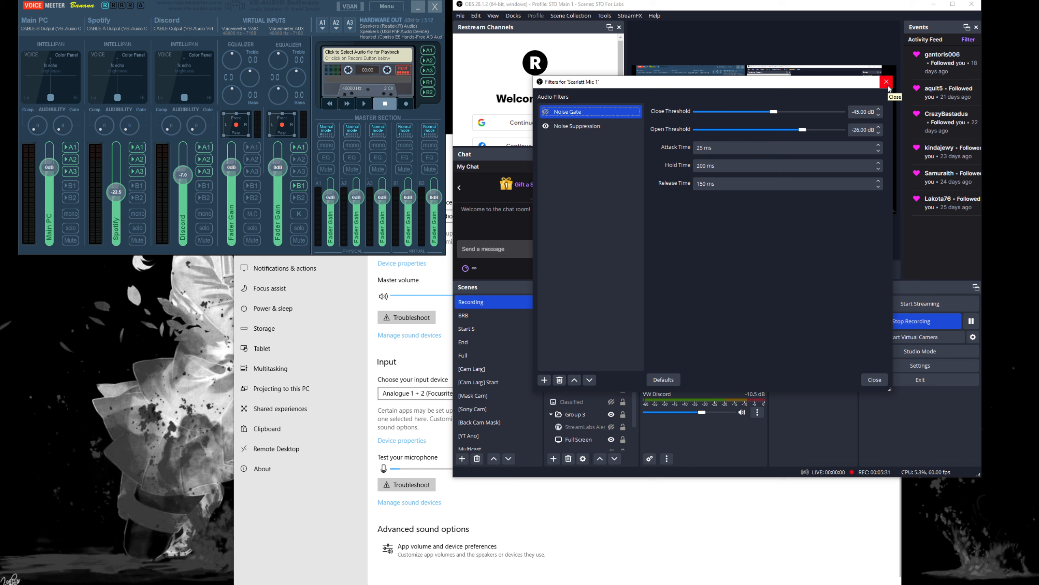
left_click(584, 128)
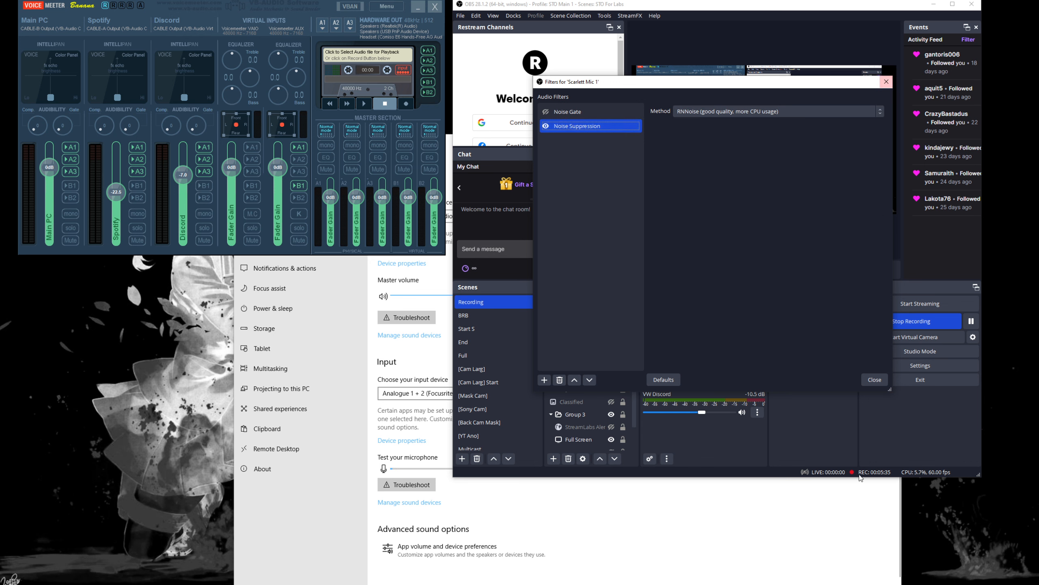
left_click(874, 379)
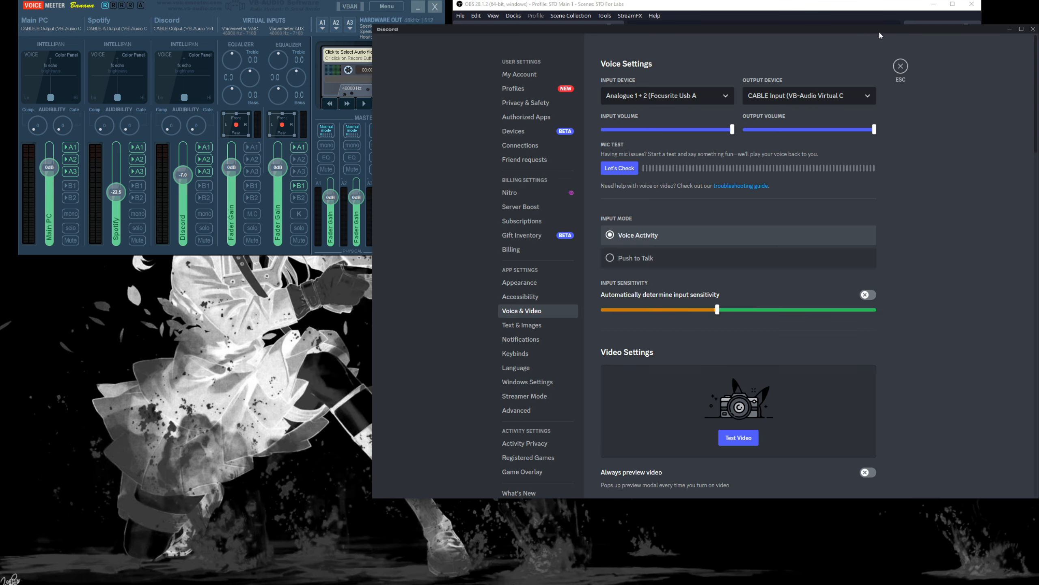
Step: Move Discord's voice settings window lower and compare its output device with the input device choices of VoiceMeeter's Discord strip
left_click_drag(879, 32, 813, 92)
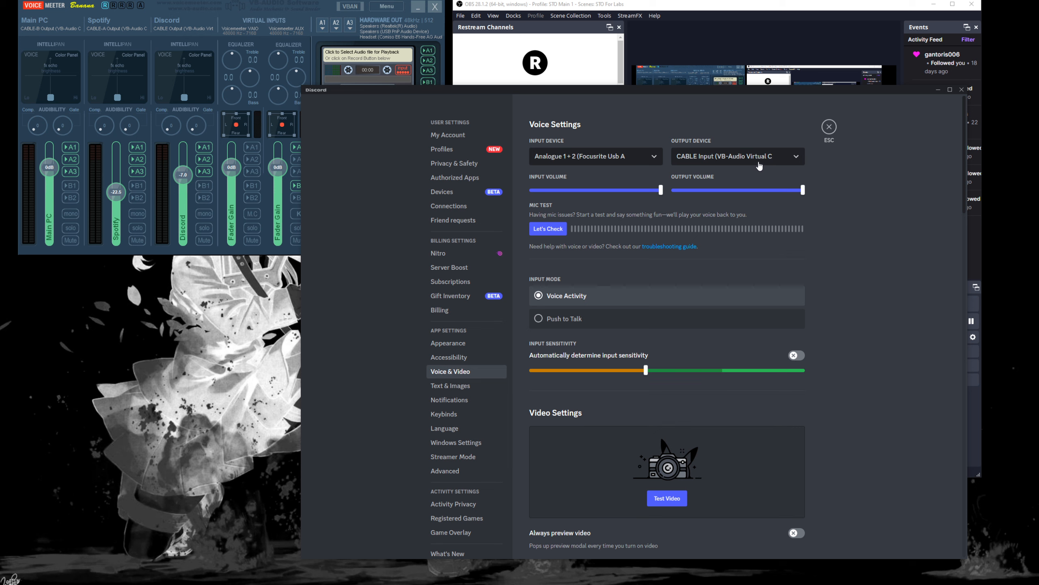
left_click(664, 9)
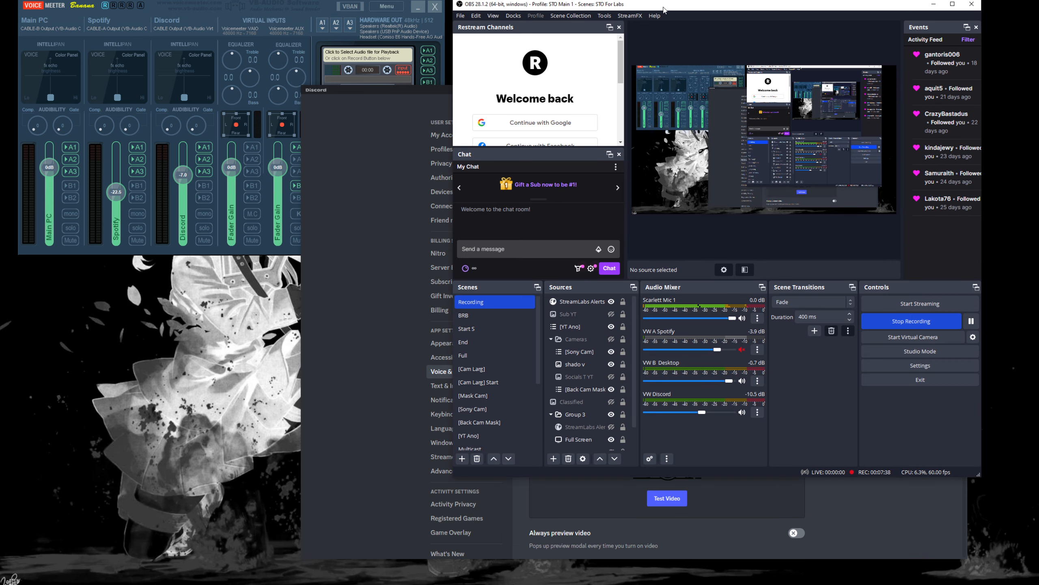
left_click(175, 28)
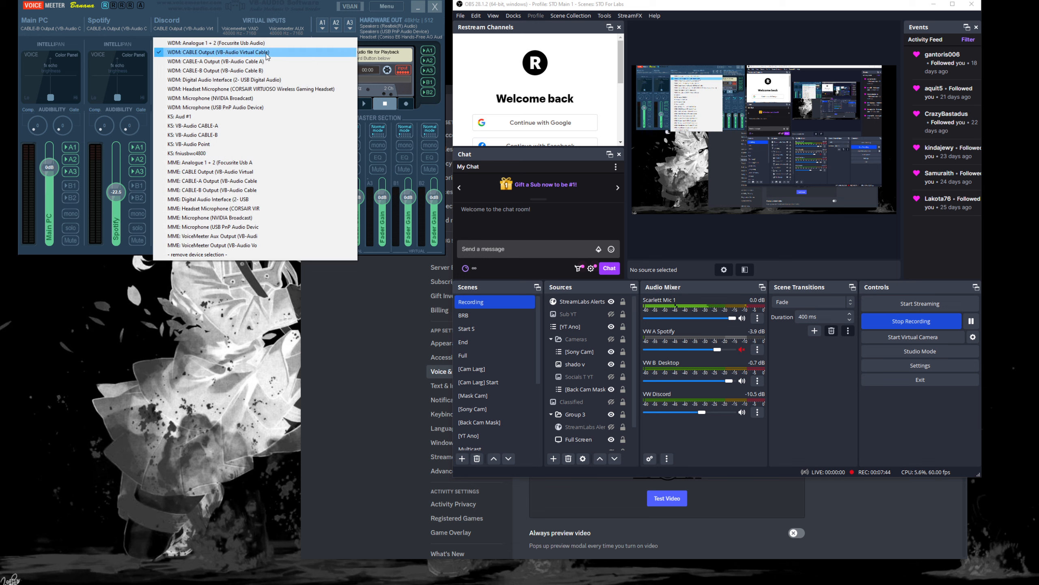
left_click(254, 10)
left_click(370, 366)
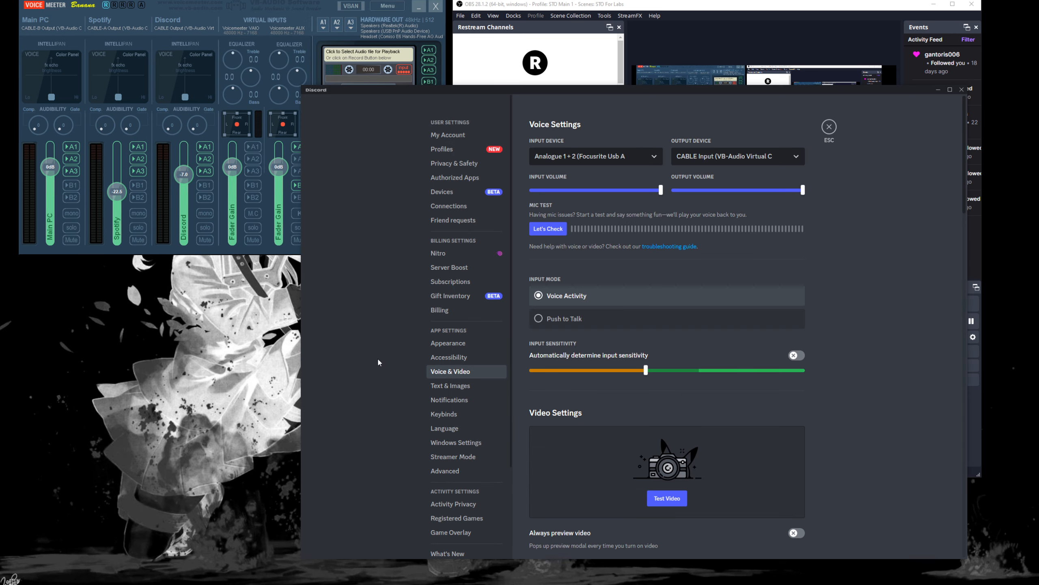
Step: Review the Mic/Auxiliary Audio 4 device choices in the OBS audio settings, keep CABLE Output (VB-Audio Virtual Cable), and leave without applying
left_click(675, 12)
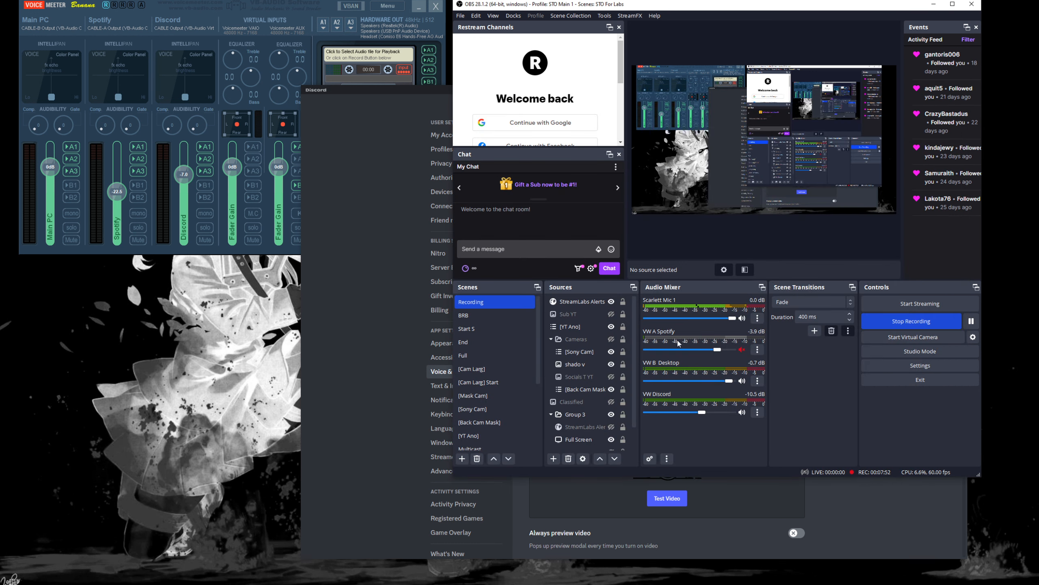
left_click(929, 368)
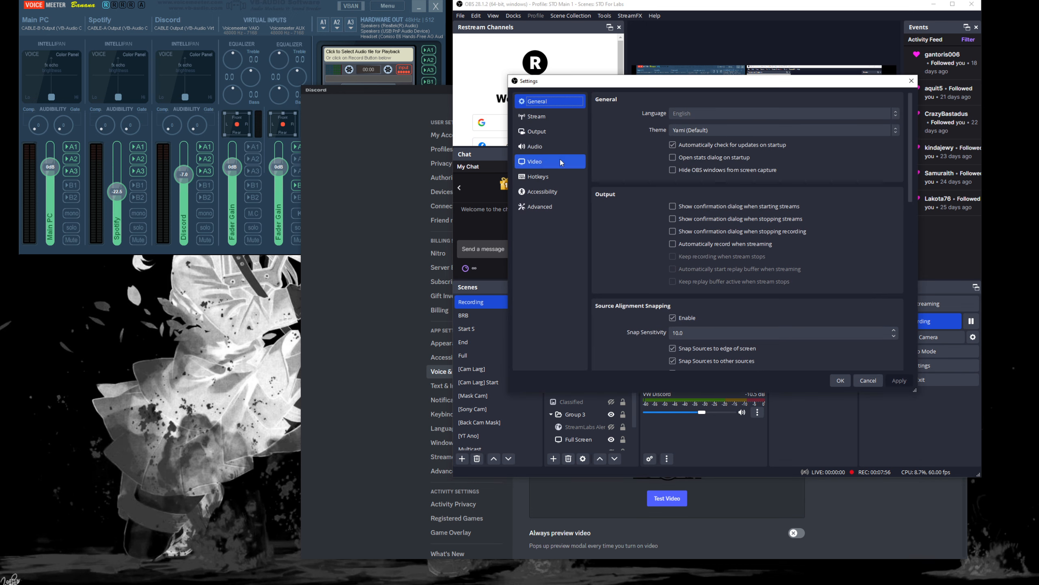
left_click(547, 148)
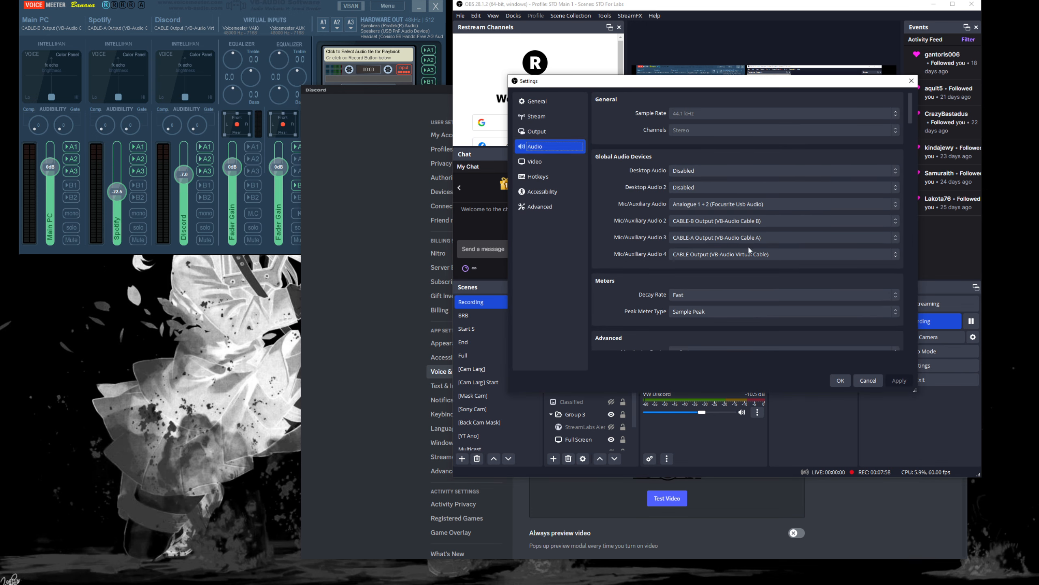
left_click(764, 256)
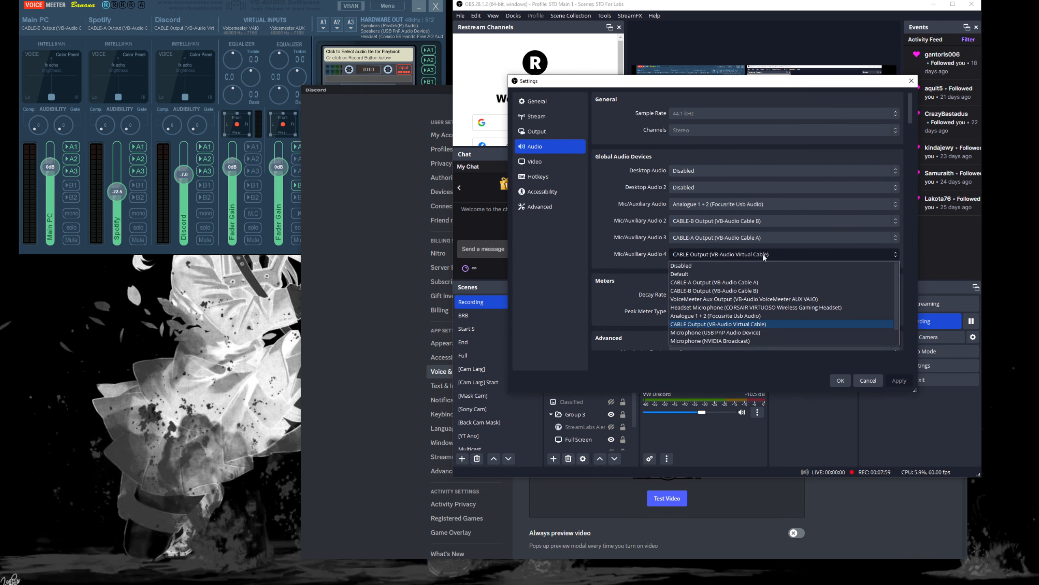
left_click(751, 325)
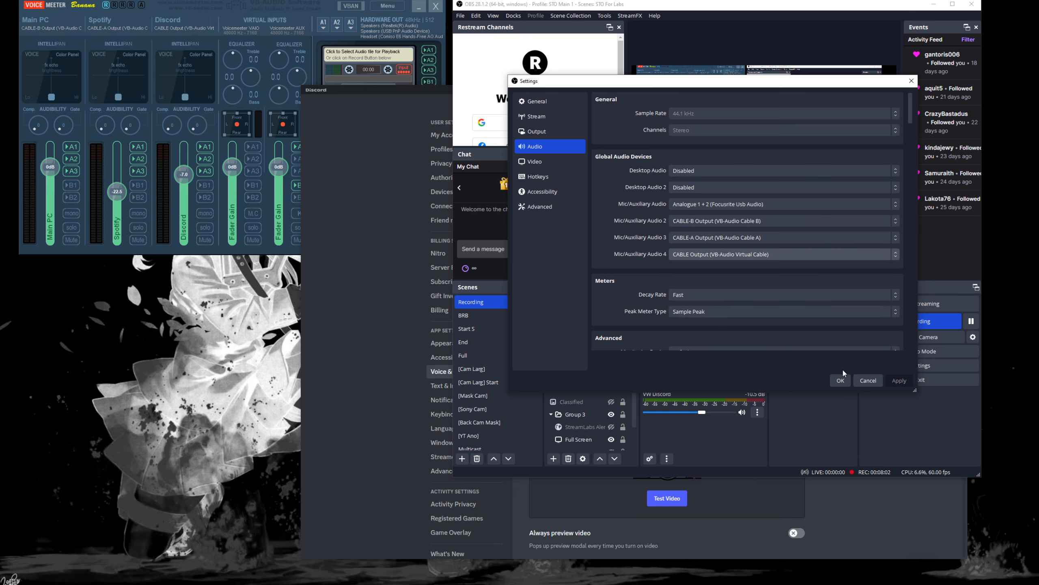
left_click(869, 381)
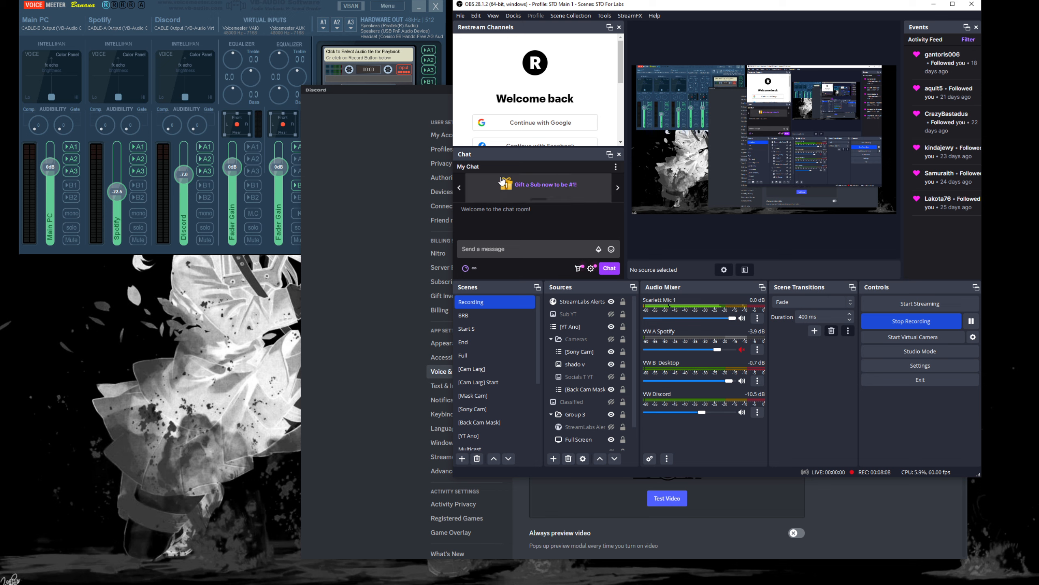
Step: Lower VoiceMeeter's Discord fader to -8.5 dB and check the matching OBS mixer channel and Discord voice settings
left_click(244, 10)
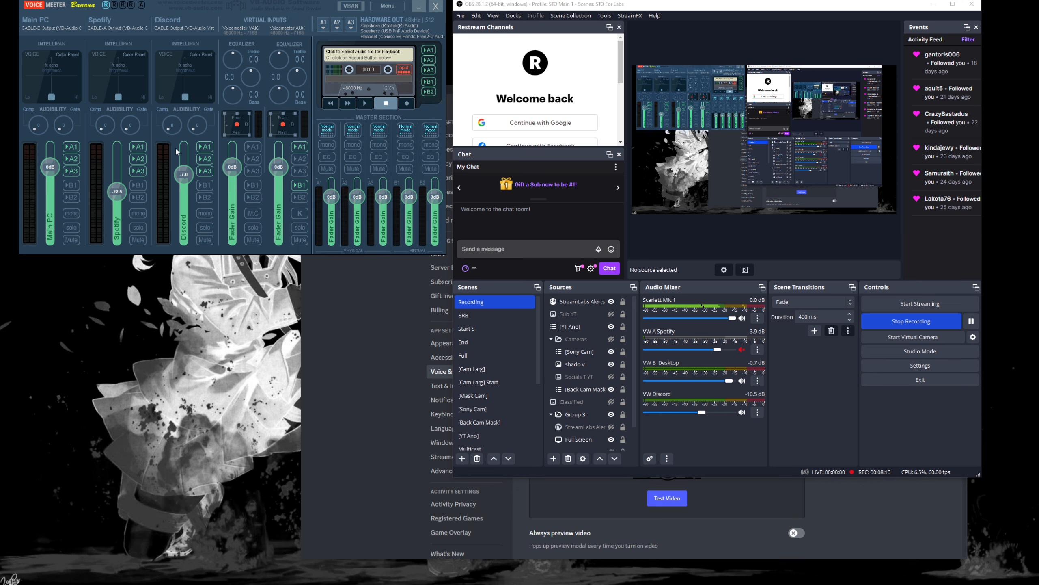
left_click_drag(187, 177, 192, 177)
mouse_move(701, 412)
left_mouse_down()
mouse_move(717, 412)
mouse_move(701, 412)
left_mouse_up()
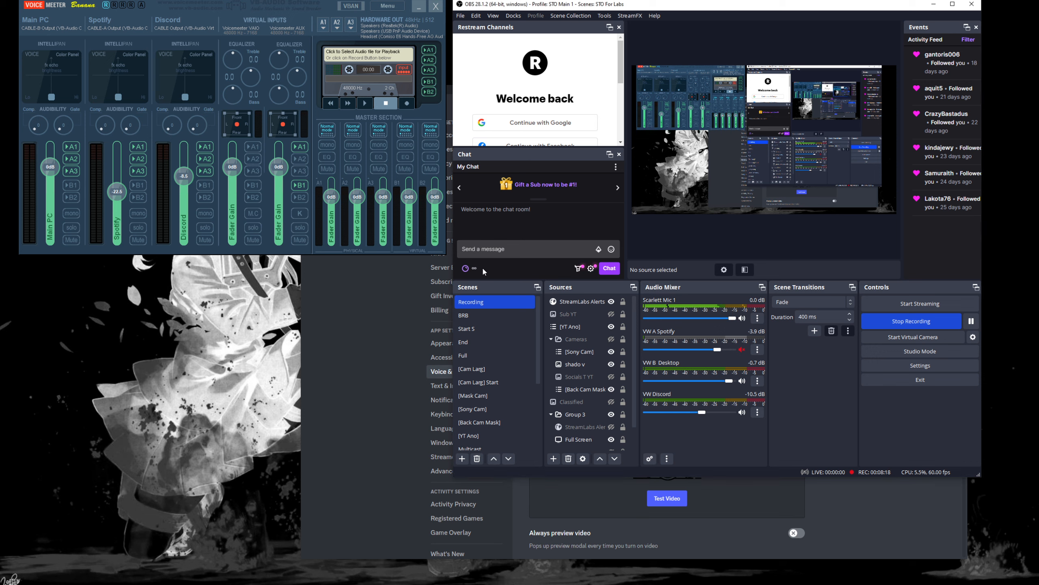
left_click(444, 368)
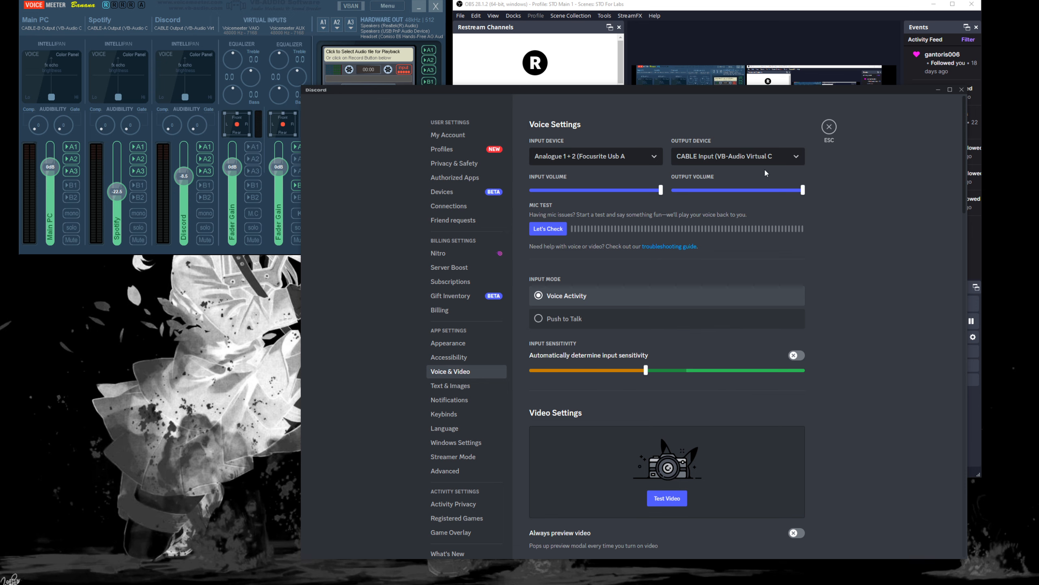
left_click(542, 6)
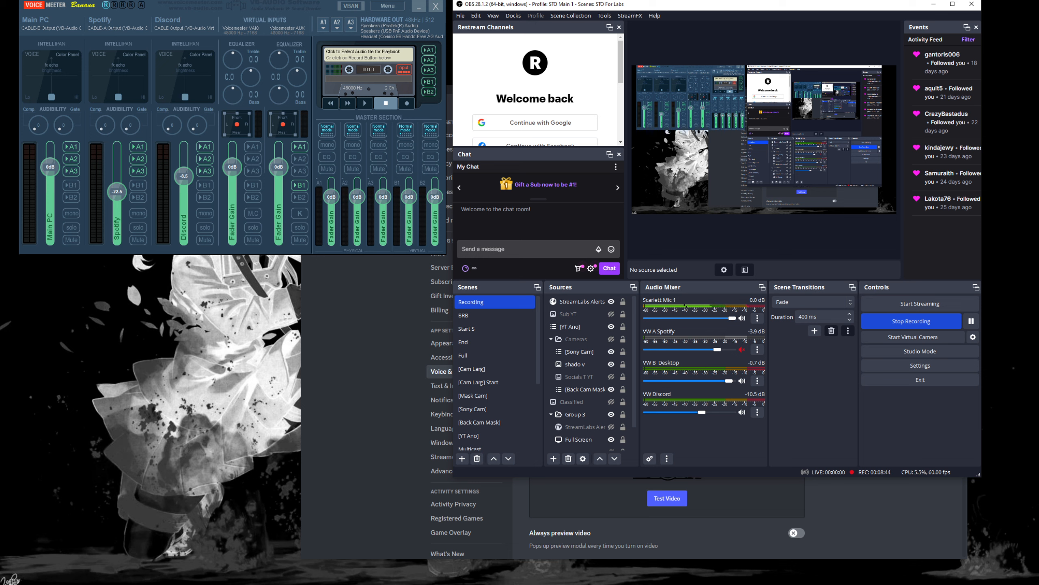
Step: Switch to the Windows Sound settings, move that window higher, and minimize the Discord window
key("alt+Tab")
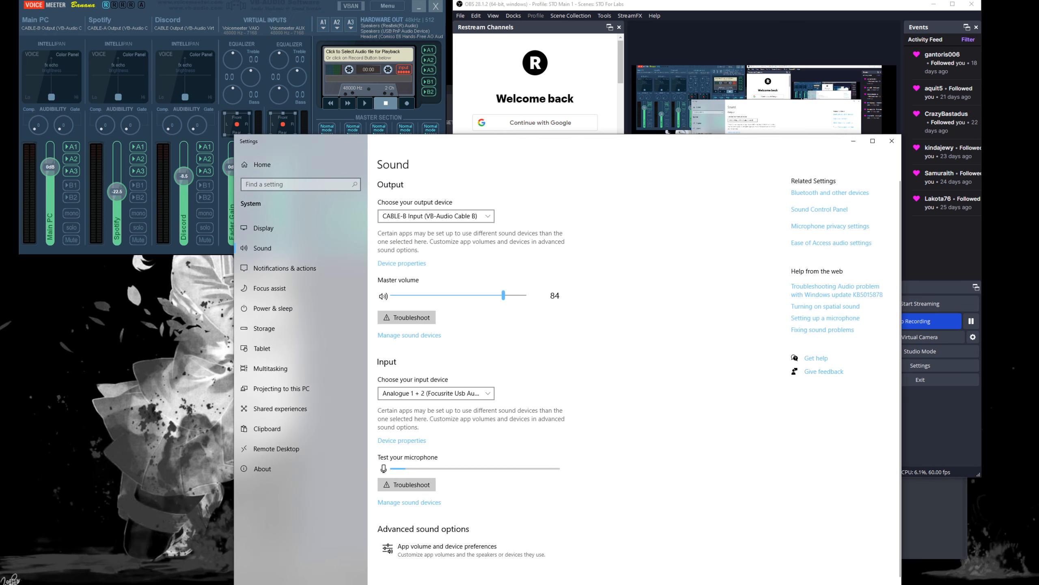
left_click_drag(671, 147, 581, 36)
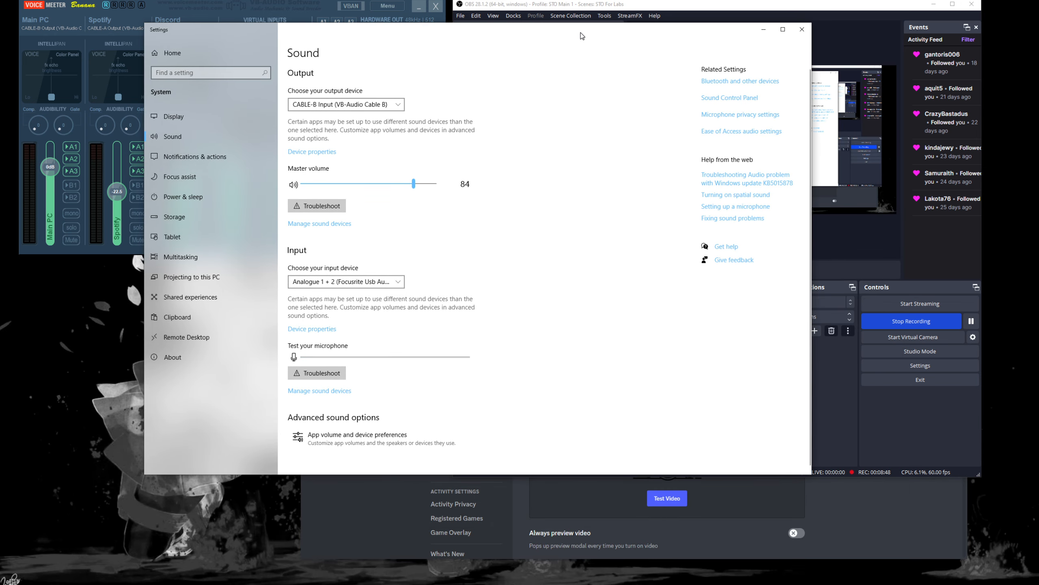
left_click(870, 517)
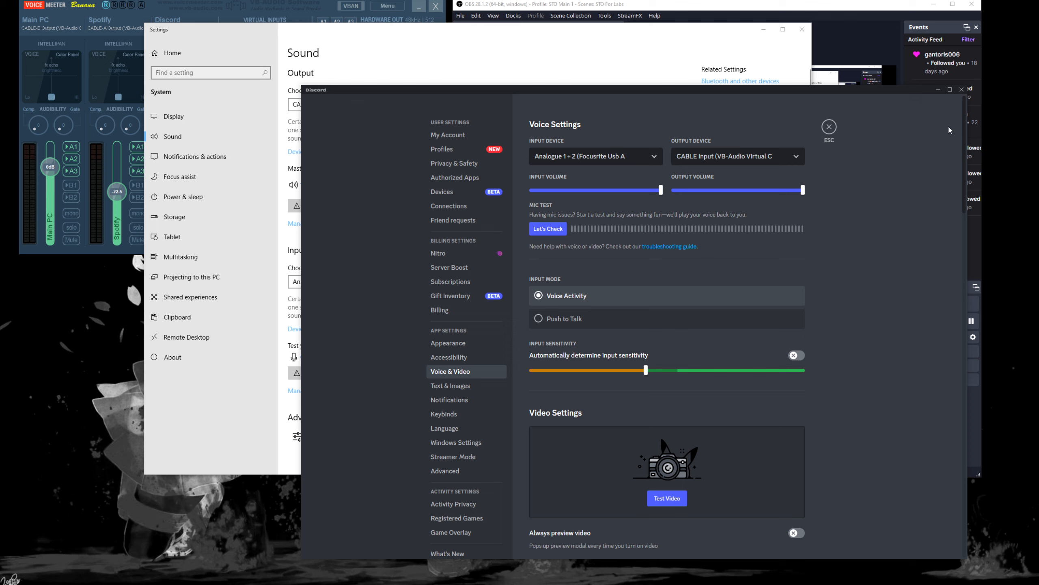
left_click(938, 89)
scroll(466, 344, "down", 1)
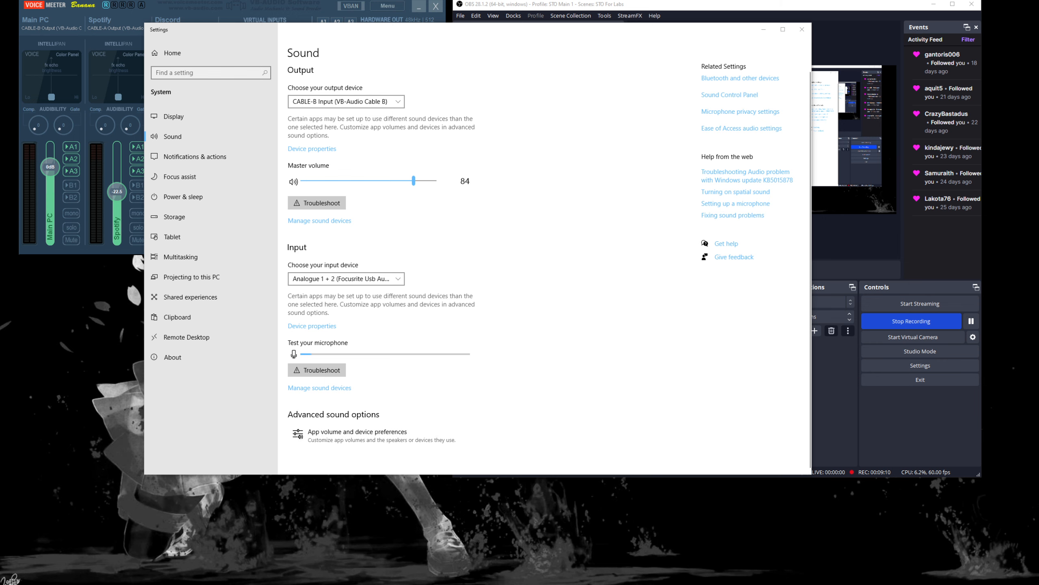
Step: Switch to Spotify, start playing Curtain Call at a low volume, and move the window clear of the Sound settings
left_click_drag(614, 584, 596, 37)
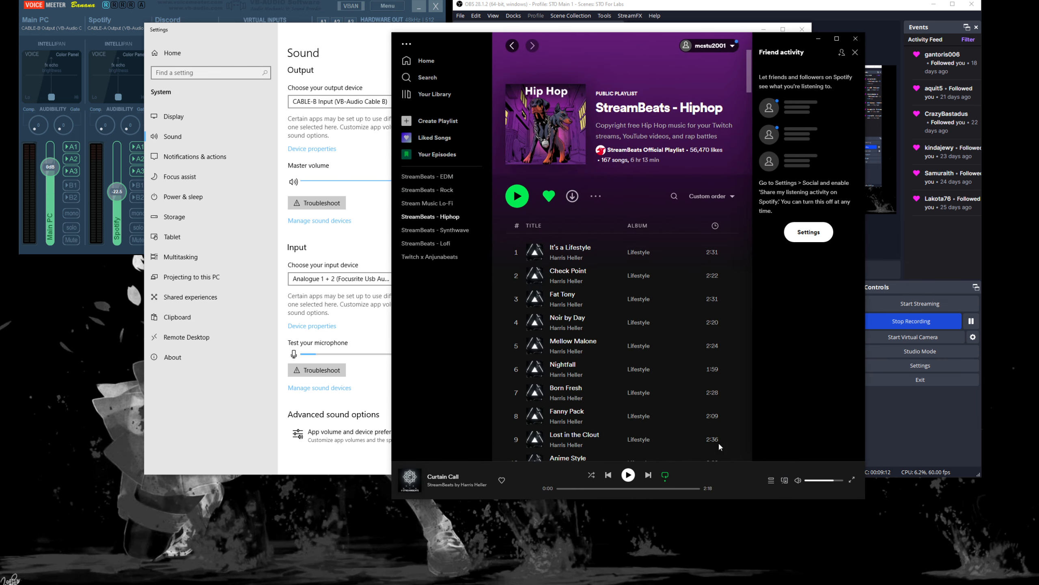
left_click(629, 475)
left_click_drag(805, 482, 813, 482)
left_click_drag(776, 38, 860, 67)
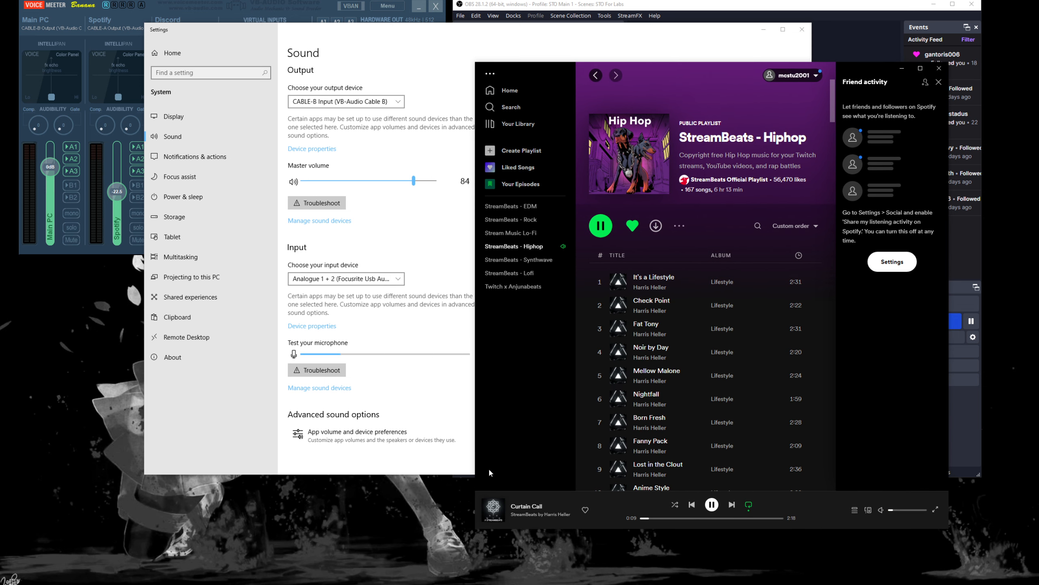
Step: Open the Windows app volume and device preferences and place the Spotify window beside the app list
left_click(318, 449)
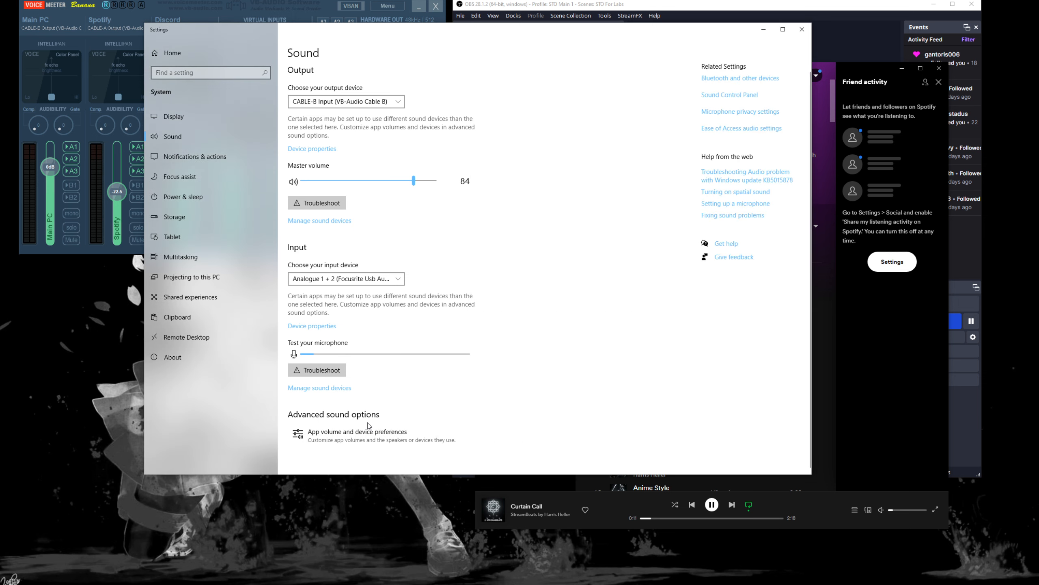
left_click(351, 441)
scroll(221, 344, "down", 3)
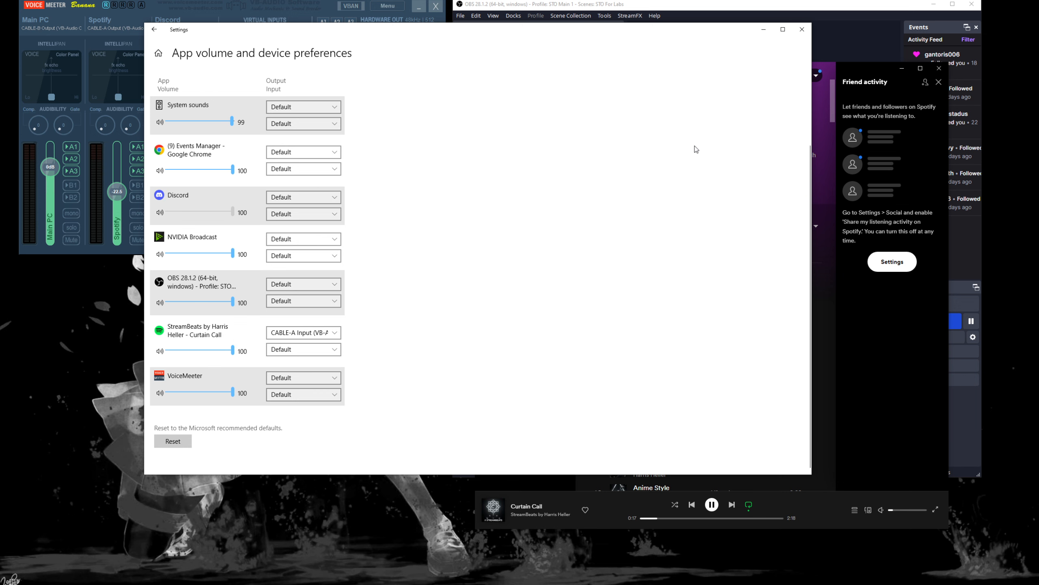
left_click(831, 64)
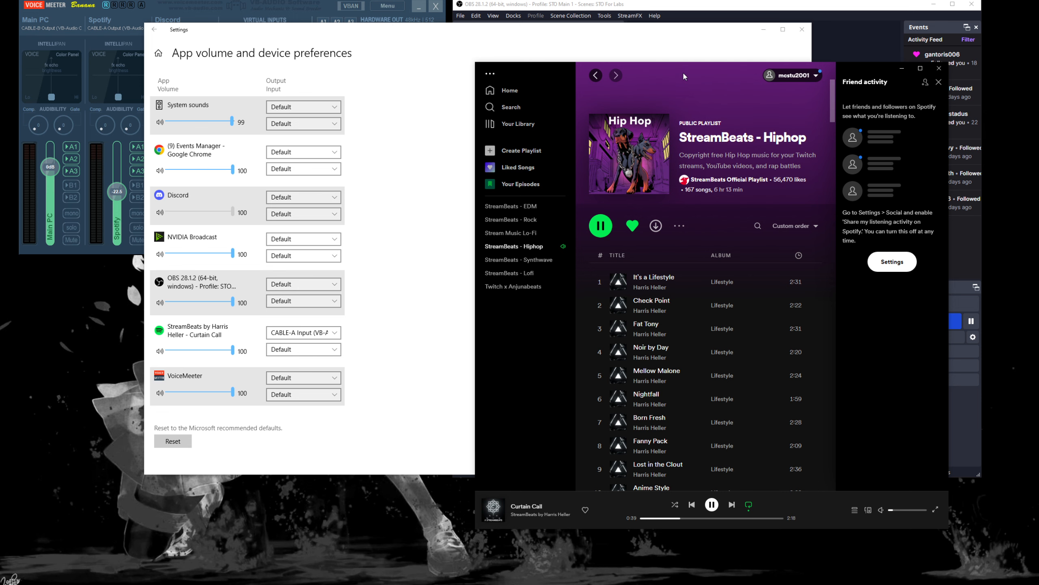
left_click_drag(683, 77, 645, 68)
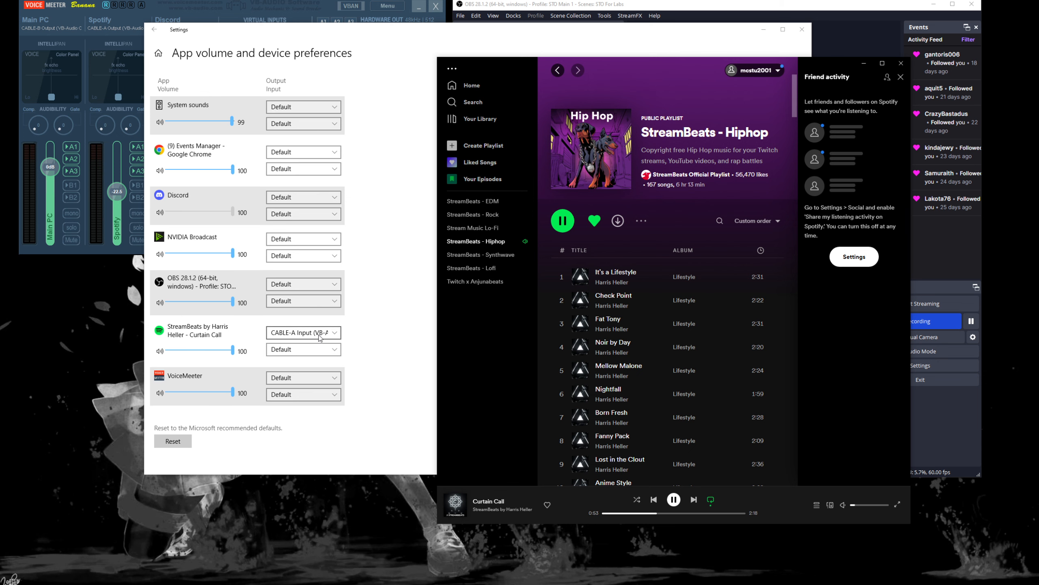
Step: Review the output device lists for VoiceMeeter and Spotify in the app volume preferences, including Spotify's CABLE-A Input (VB-Audio Cable A) assignment
left_click(306, 377)
left_click(406, 301)
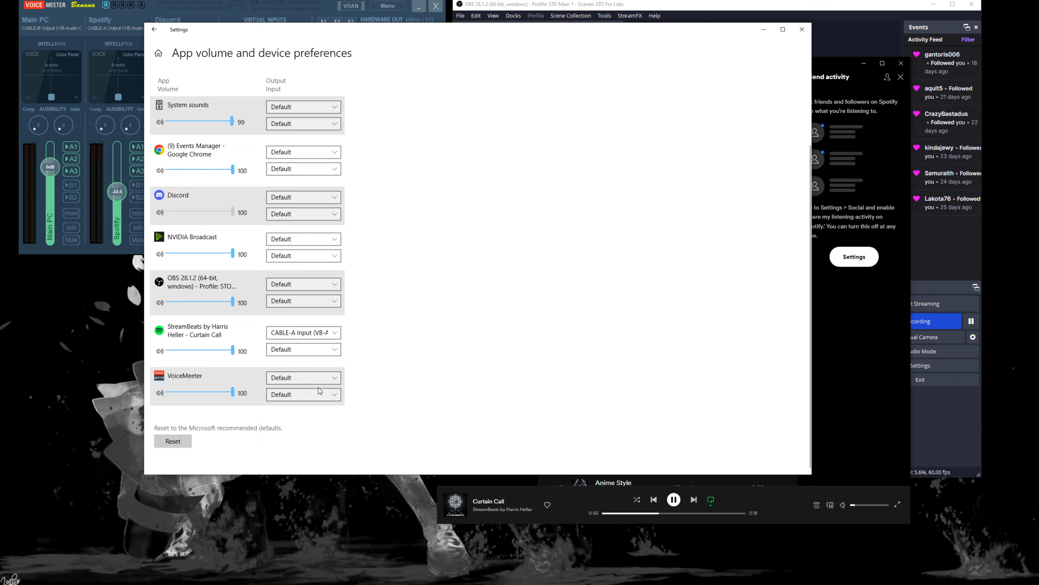
left_click(320, 391)
left_click(351, 354)
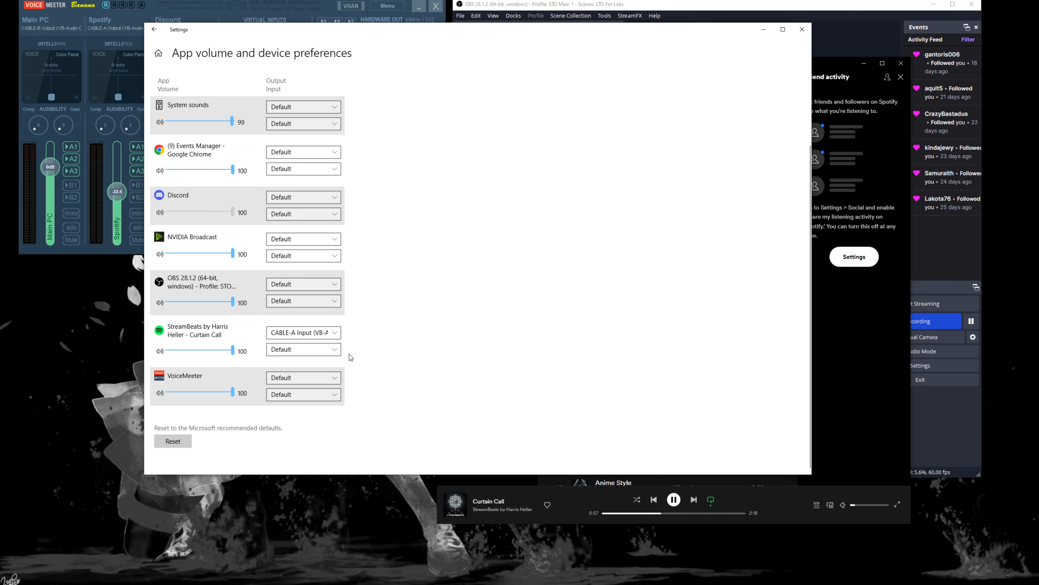
left_click(322, 375)
left_click(396, 300)
left_click(311, 333)
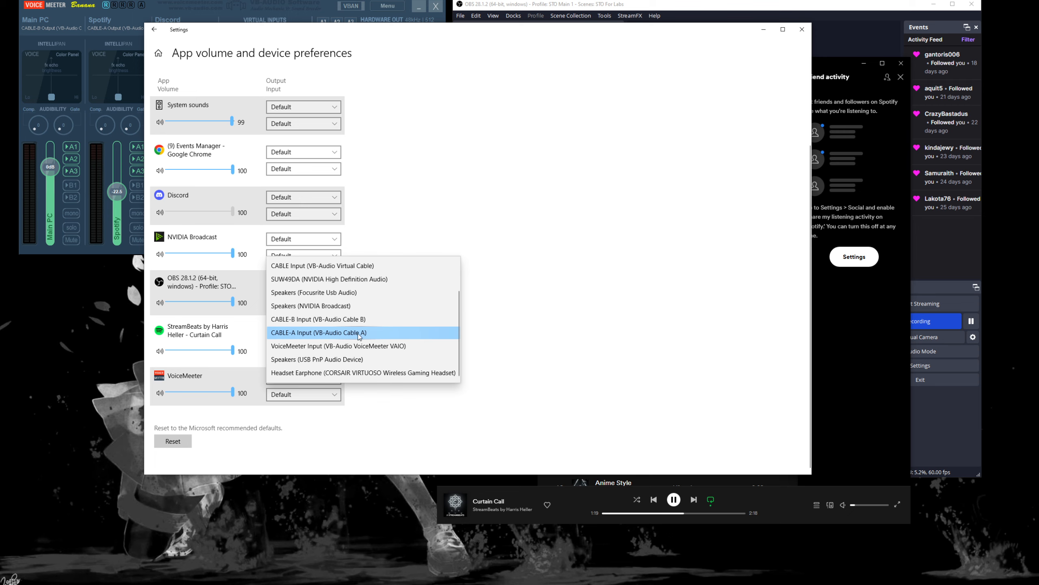
left_click(523, 340)
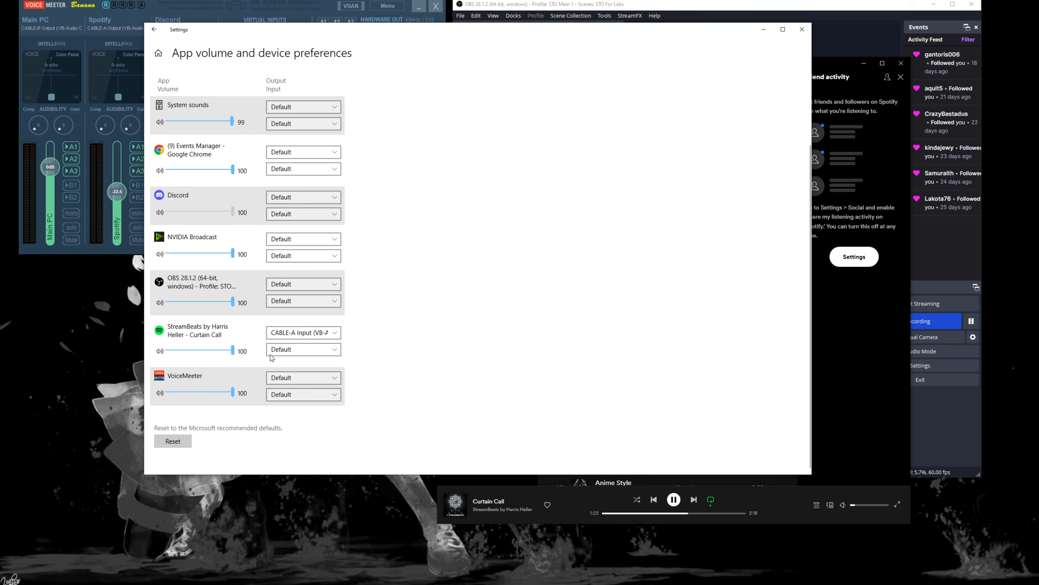
Step: Minimize the Settings window, bring VoiceMeeter and OBS in front of Spotify, and check the input device of VoiceMeeter's Spotify channel
left_click(762, 30)
left_click_drag(698, 67, 595, 73)
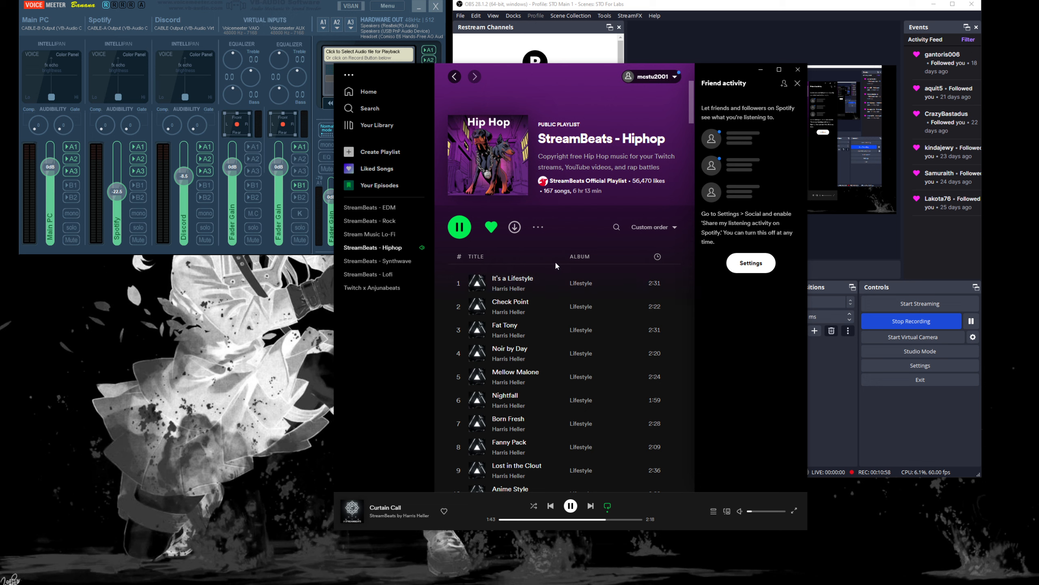
left_click(289, 7)
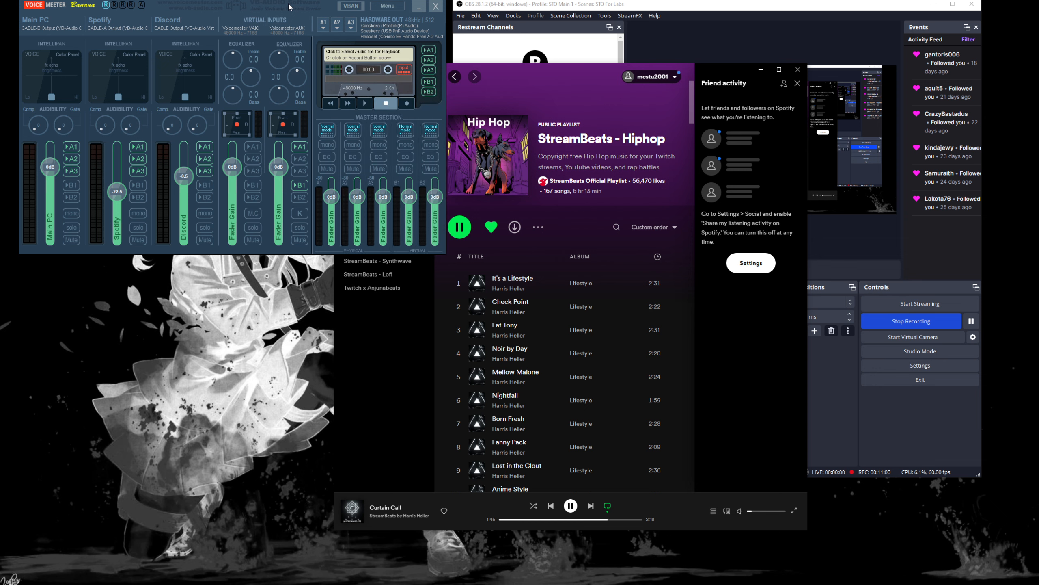
left_click(638, 9)
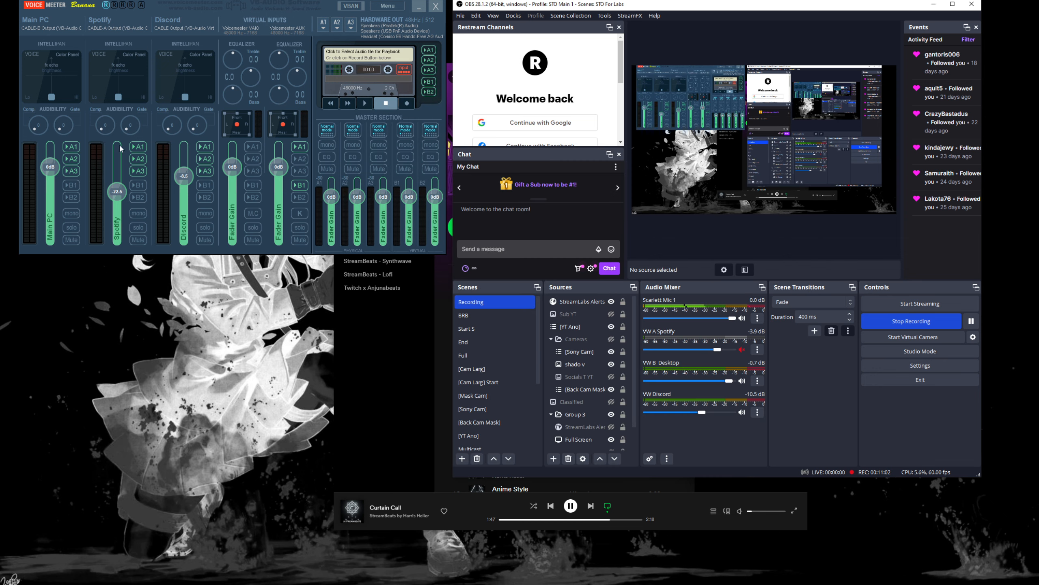
left_click(107, 27)
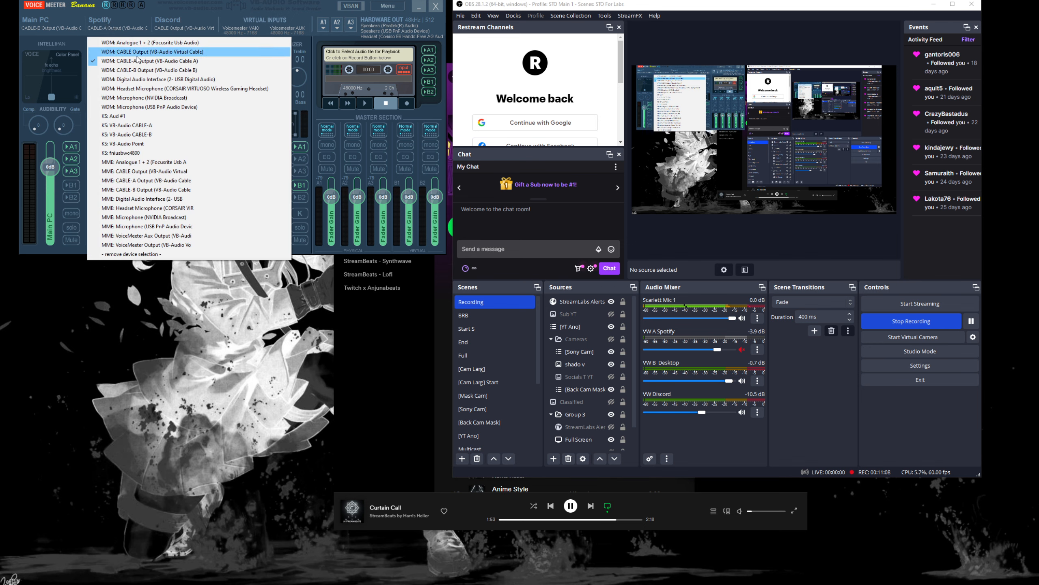
left_click(158, 7)
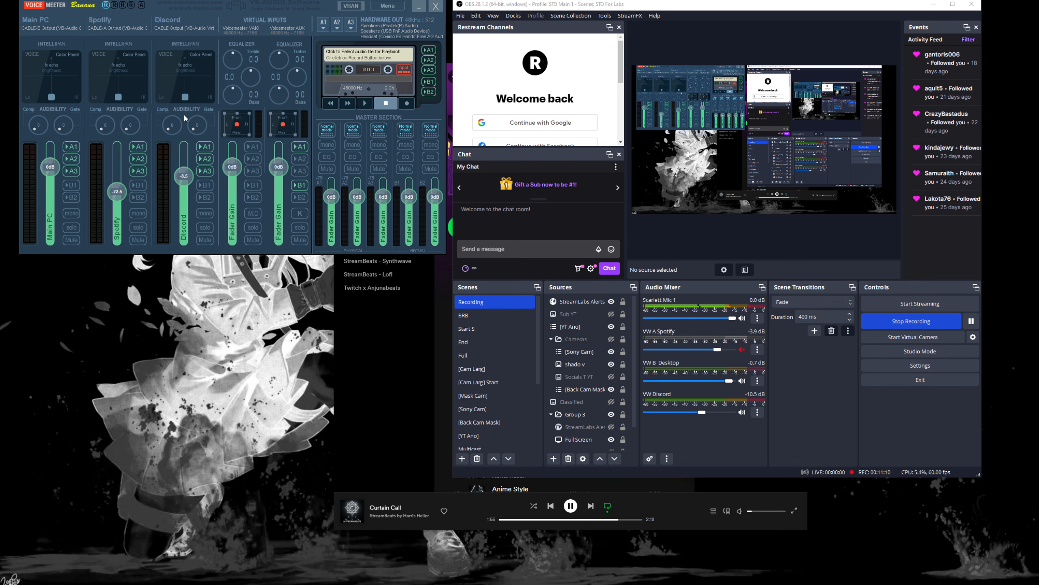
Step: Raise Spotify's playback volume, place its window below VoiceMeeter, and set VoiceMeeter's Spotify fader to -20.1 dB
left_click(760, 512)
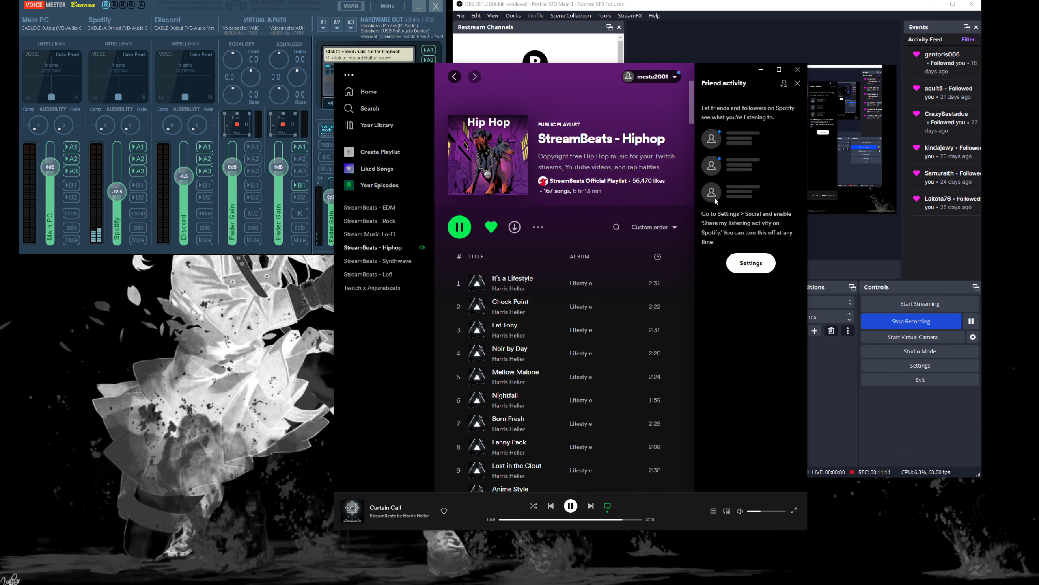
left_click_drag(711, 76, 368, 270)
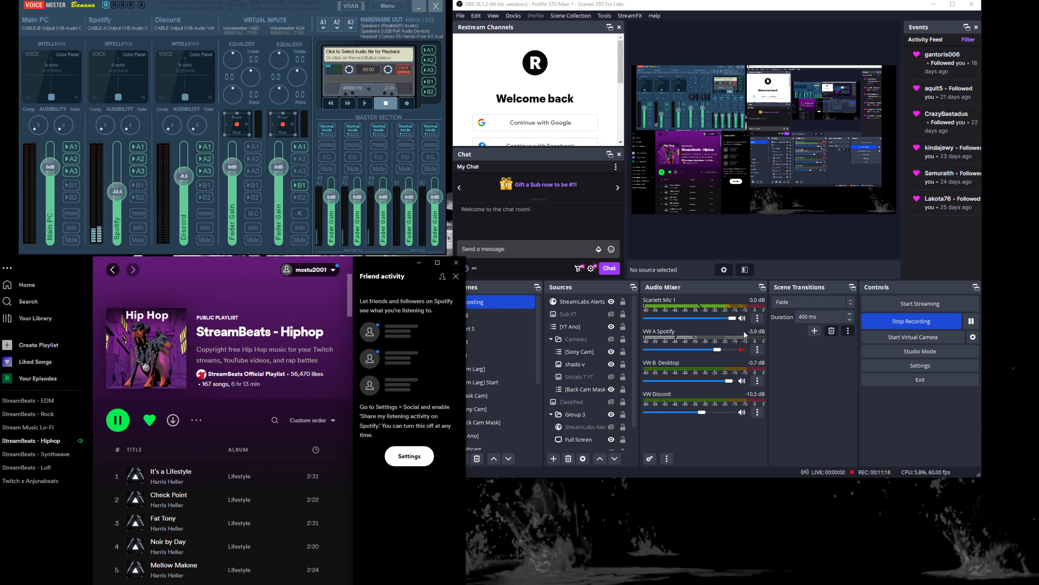
left_click_drag(119, 195, 123, 190)
Step: Unmute the VW A Spotify channel in the OBS audio mixer, set its level to -3.5 dB, and mute it again
left_click(742, 351)
left_click_drag(720, 352, 719, 352)
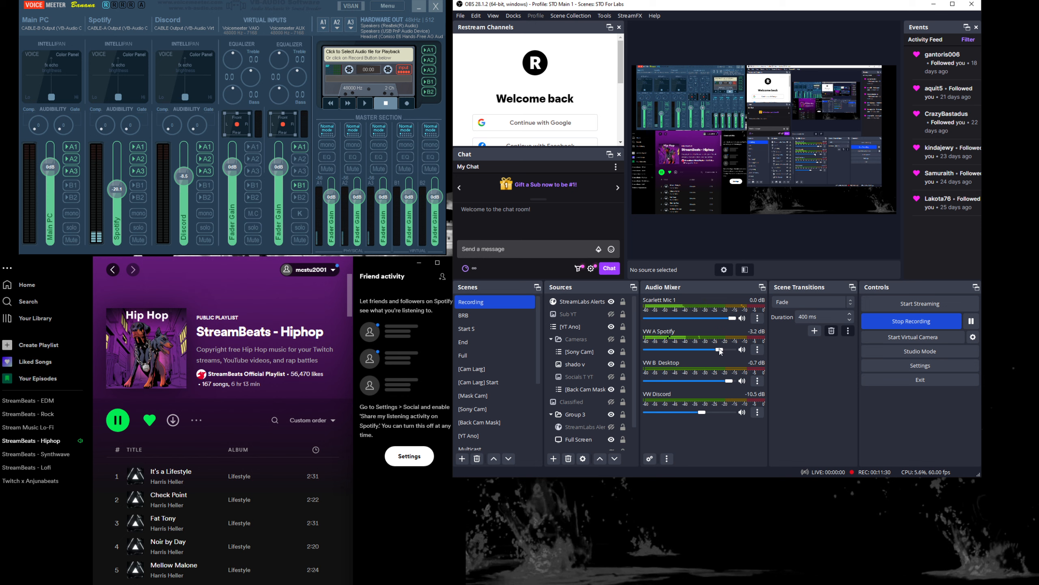
left_click(742, 351)
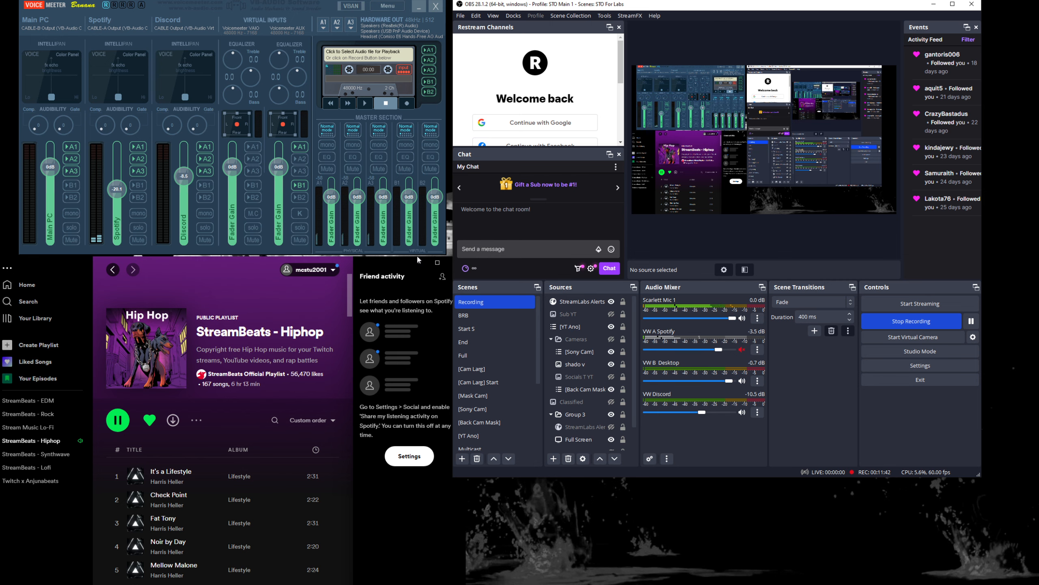
Step: Minimize the Spotify window and review the device choices for VoiceMeeter's hardware outputs A1, A2 and A3
left_click_drag(394, 269, 529, 111)
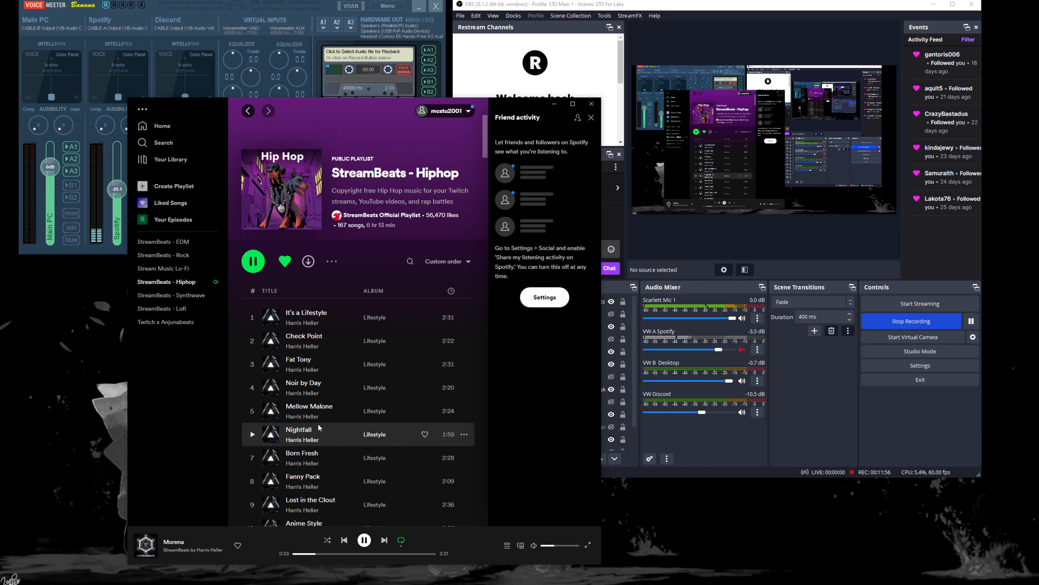
left_click(553, 106)
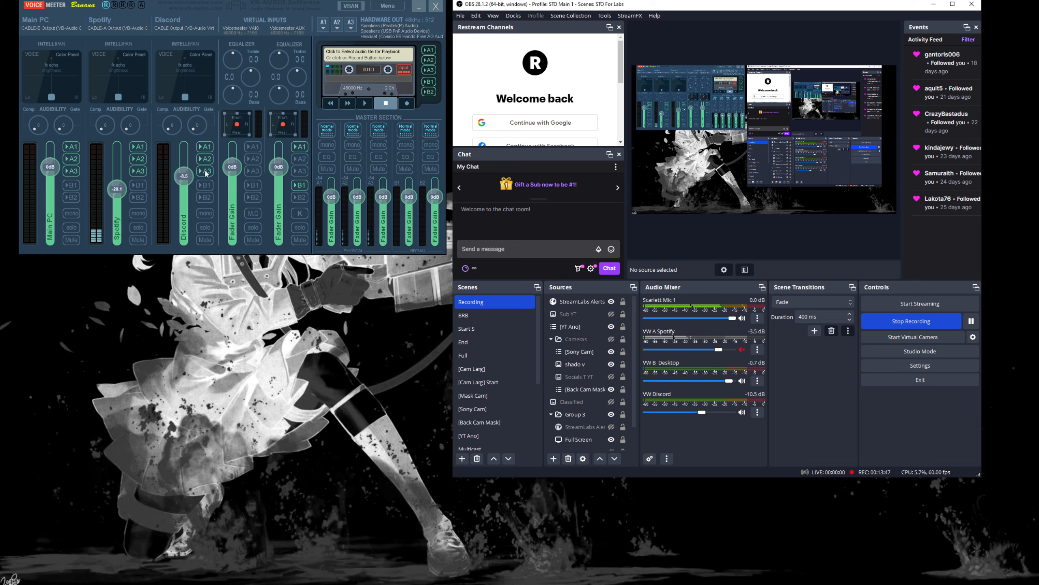
left_click(324, 25)
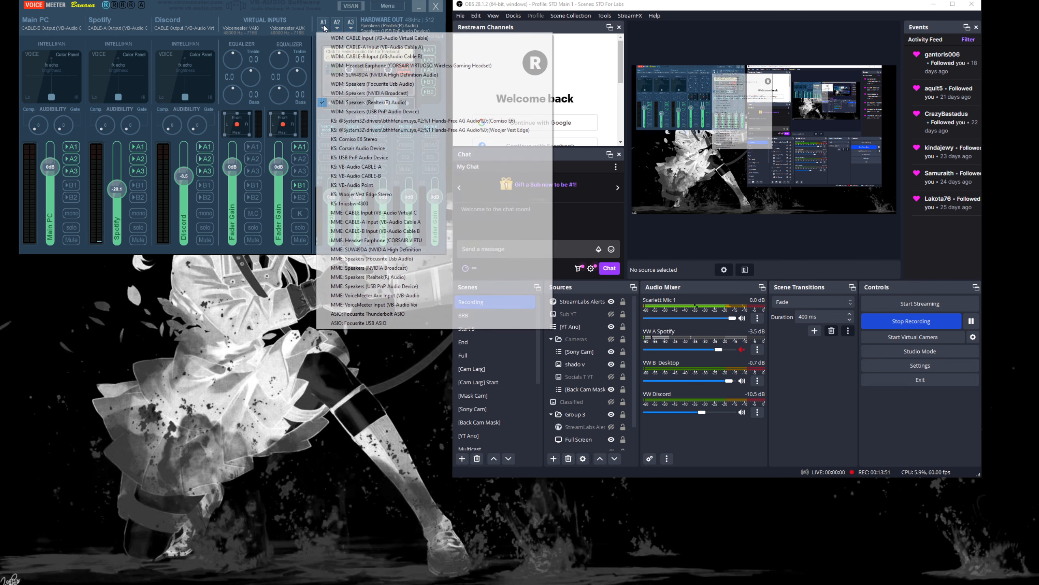
left_click(337, 25)
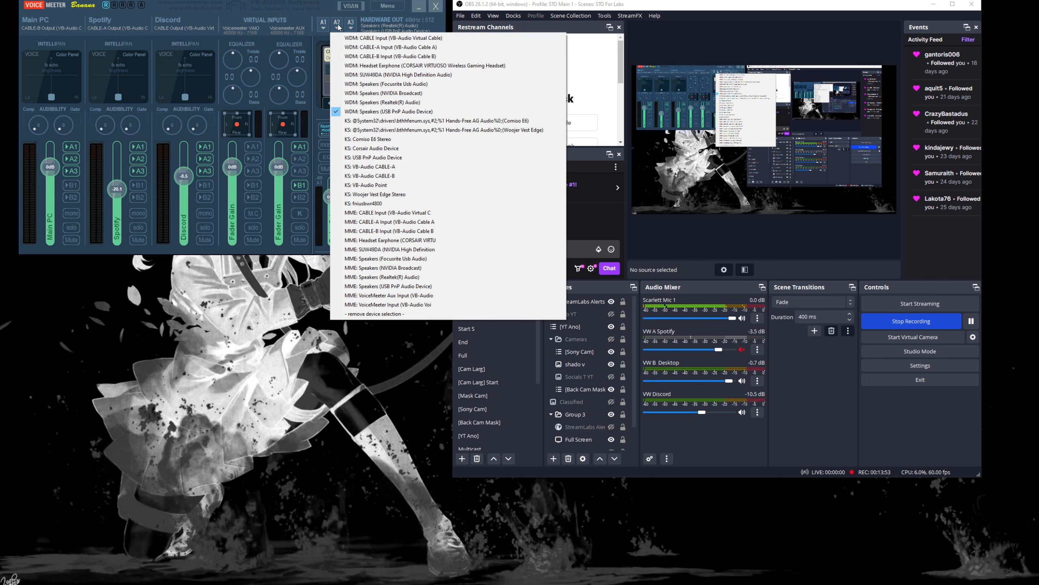
left_click(338, 24)
left_click(351, 27)
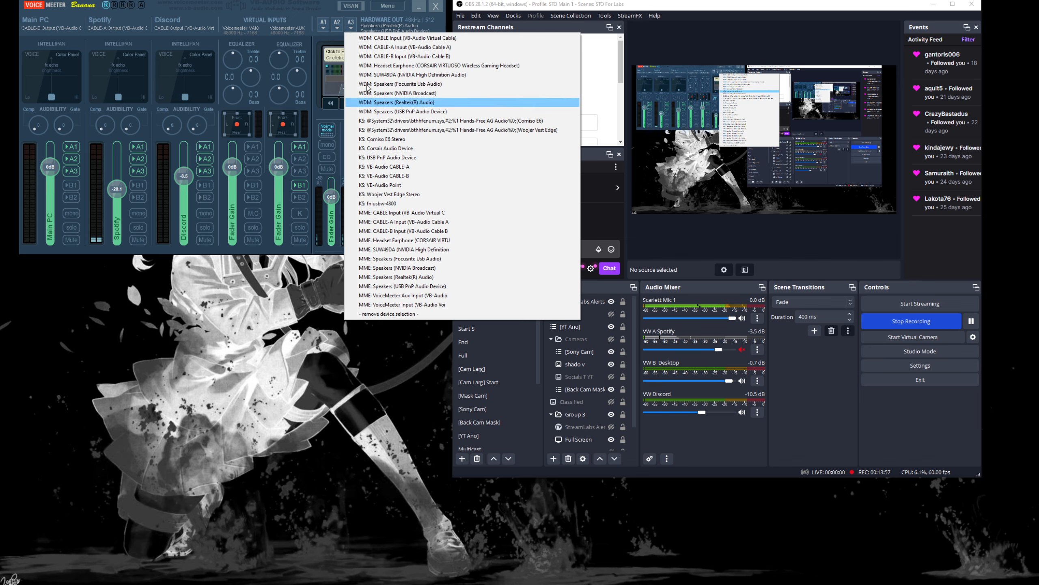
left_click(317, 9)
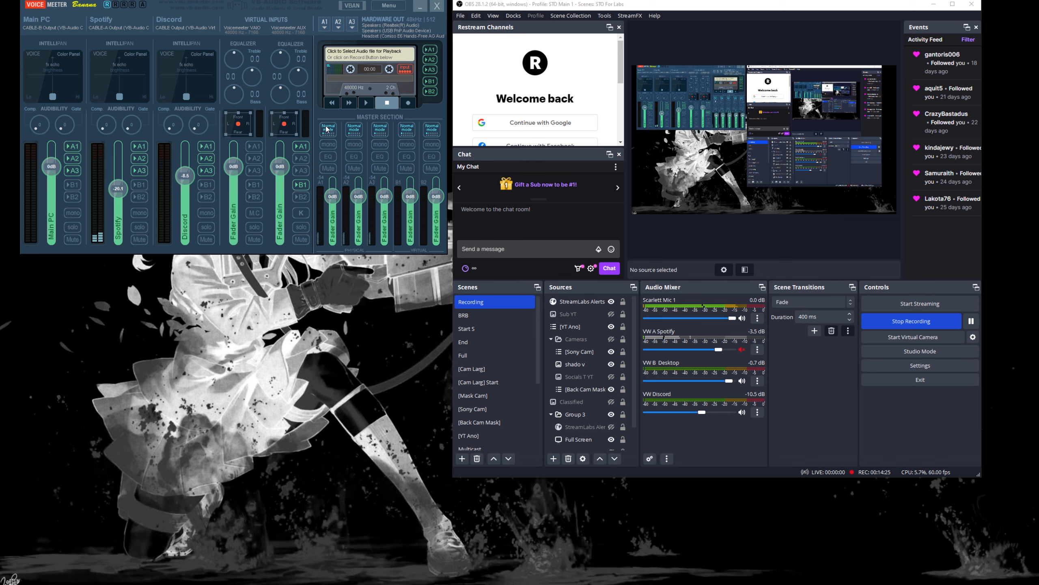
Step: Recheck which devices are assigned to VoiceMeeter's hardware outputs A1 and A2, leaving both selections as they are
left_click(326, 25)
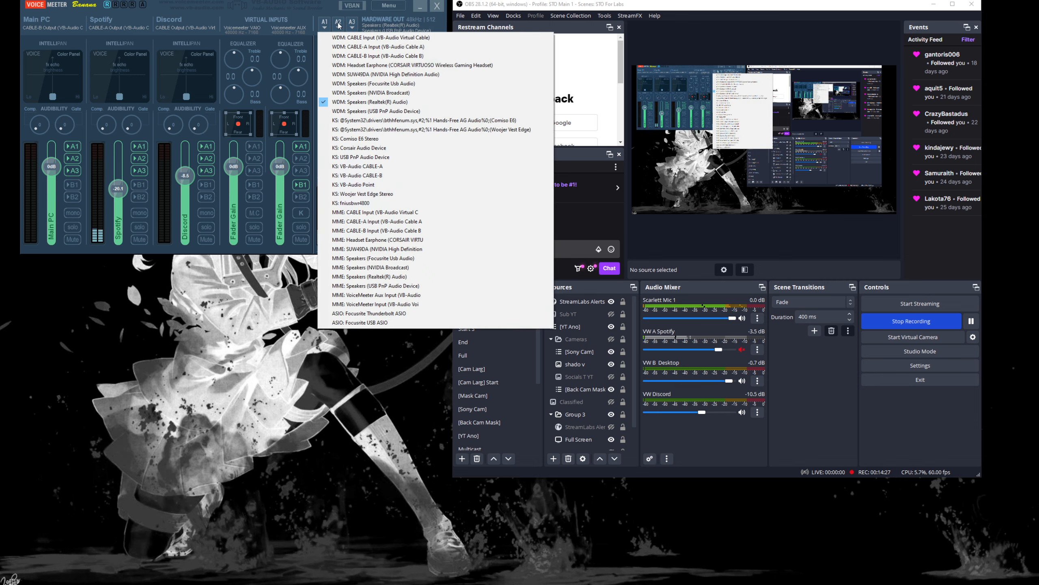
left_click(326, 26)
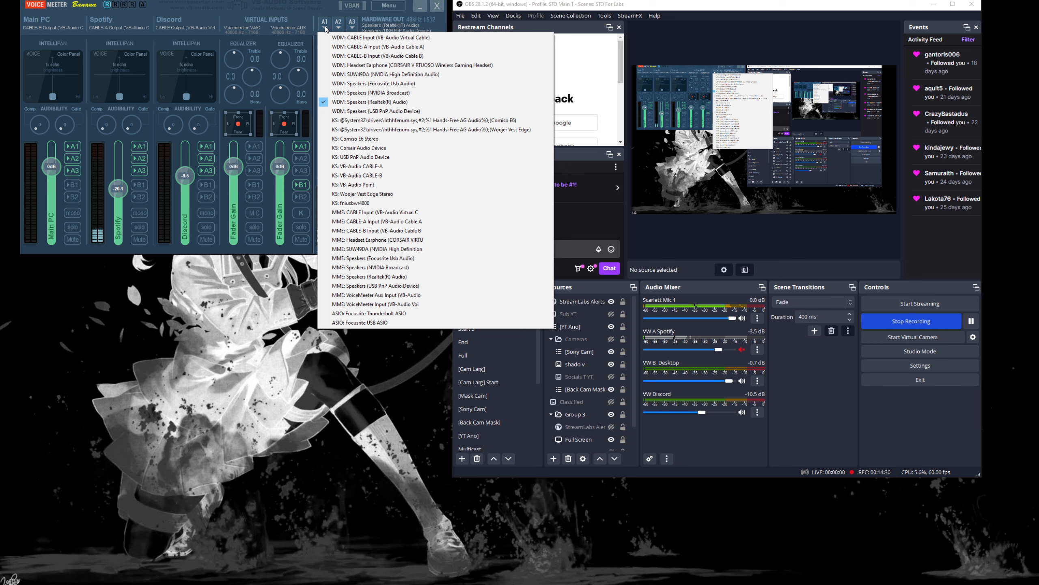
left_click(340, 25)
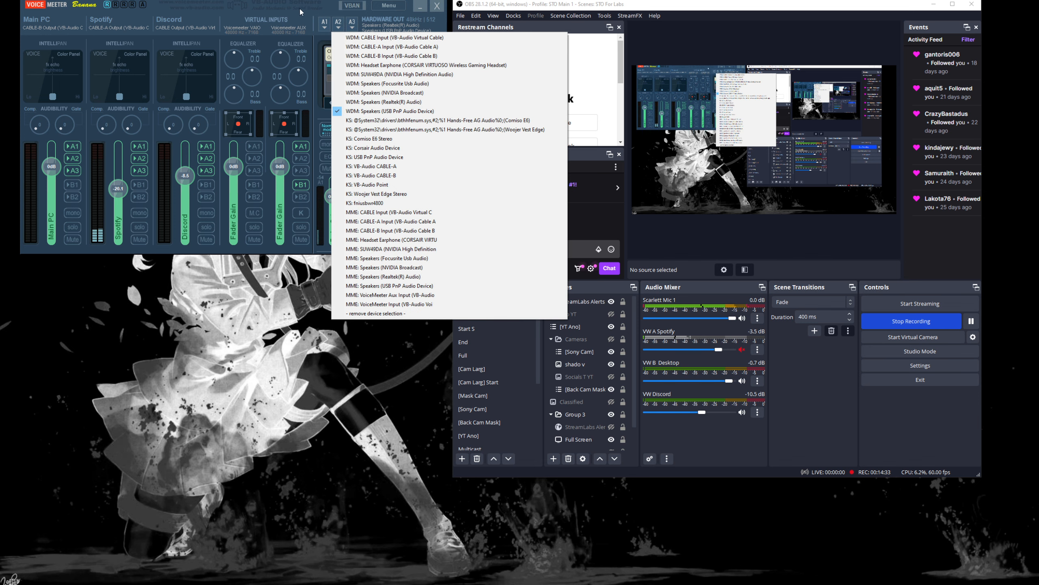
left_click(302, 7)
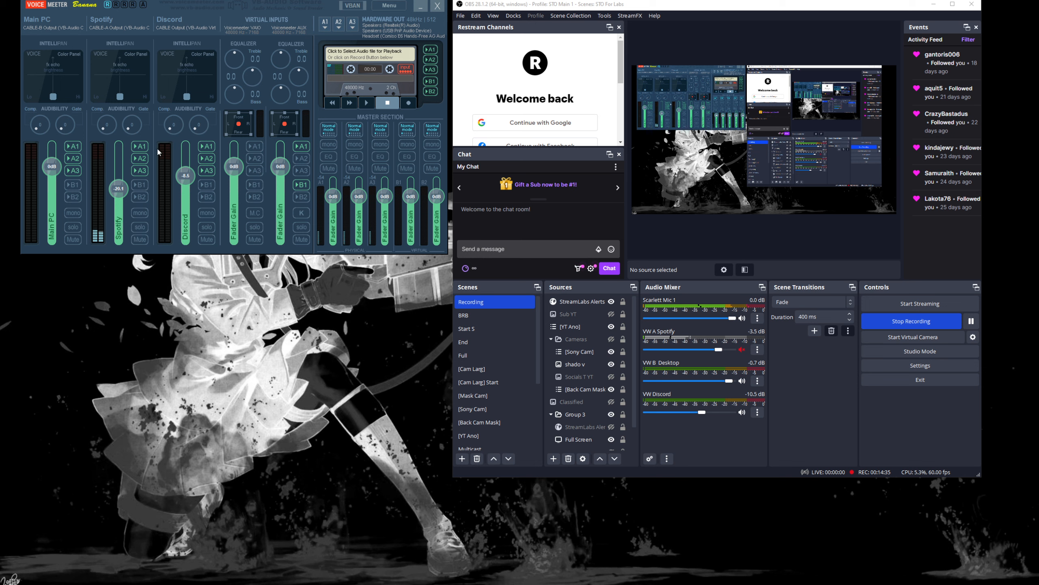